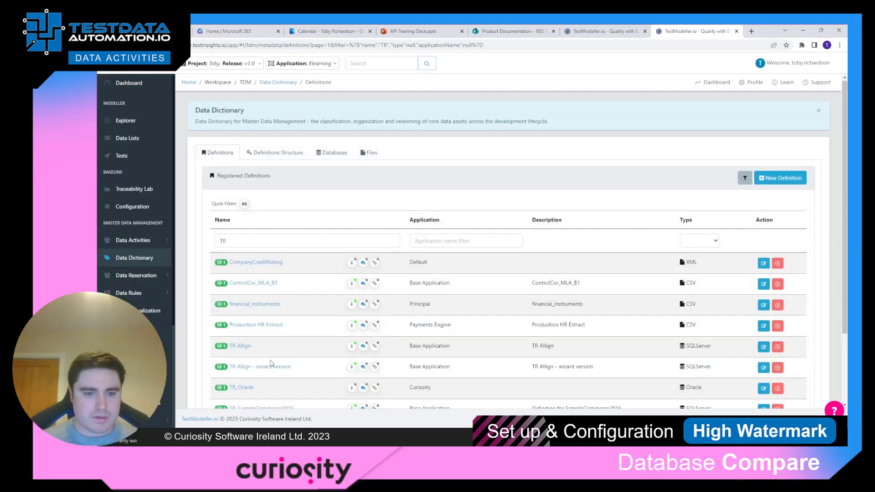
# Open the TR_SampleCommerce2016 definition from the Data Dictionary to examine its tables.
pyautogui.scroll(-2, 283, 306)
pyautogui.click(272, 321)
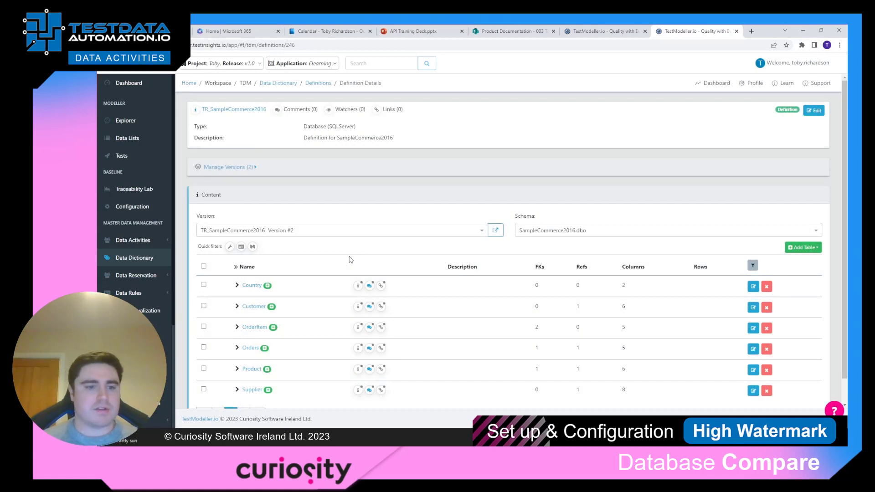
# Start a new data activity in the Data Activities model folder and name it "TR Compare High Water Mark V3".
pyautogui.click(127, 121)
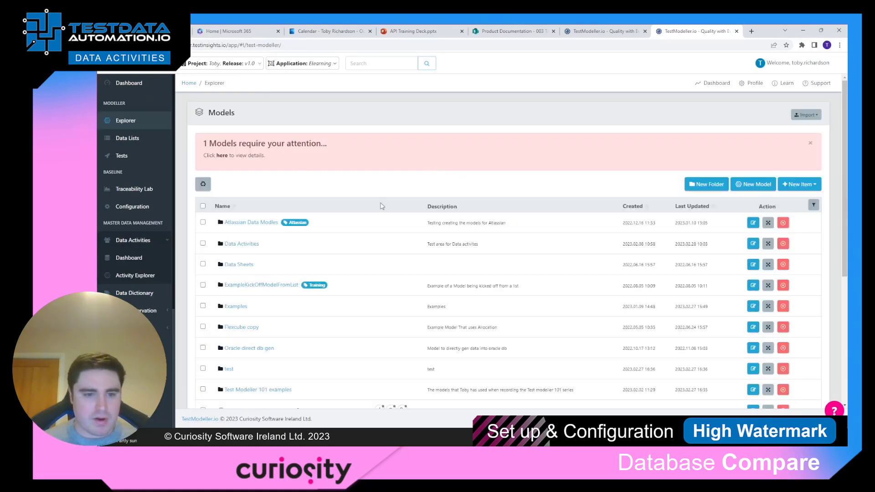
pyautogui.click(250, 245)
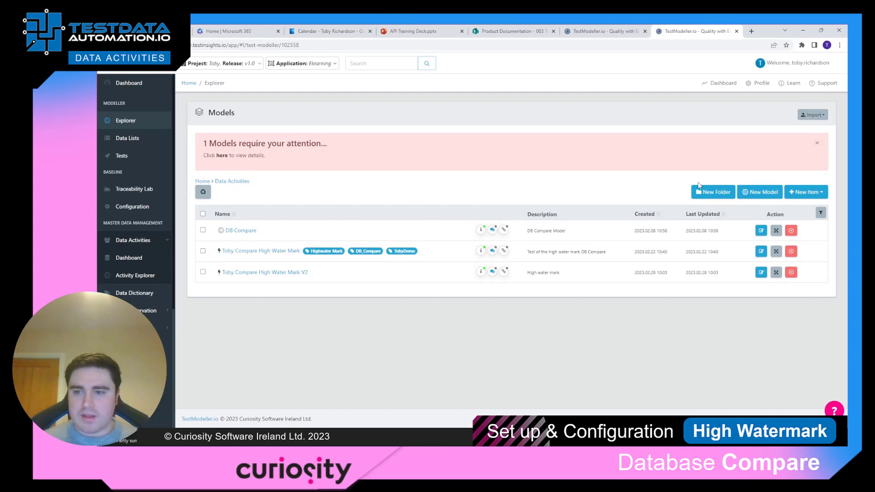
pyautogui.click(812, 192)
pyautogui.click(810, 307)
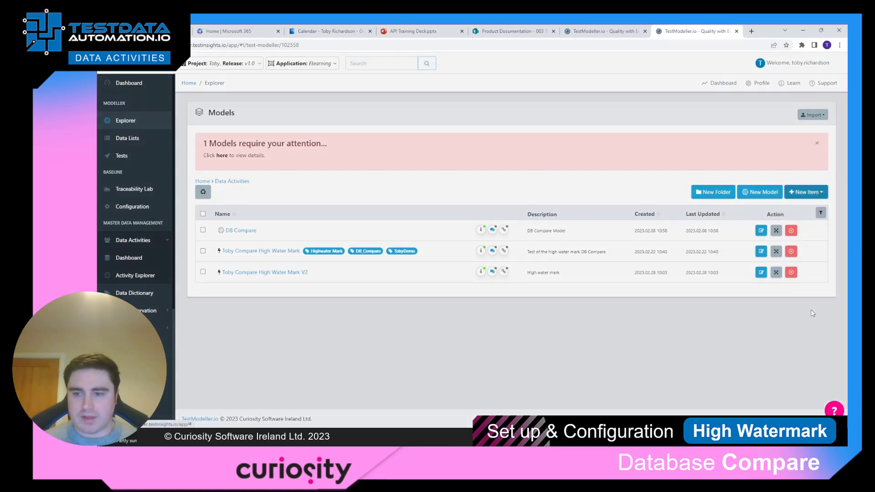
pyautogui.click(475, 89)
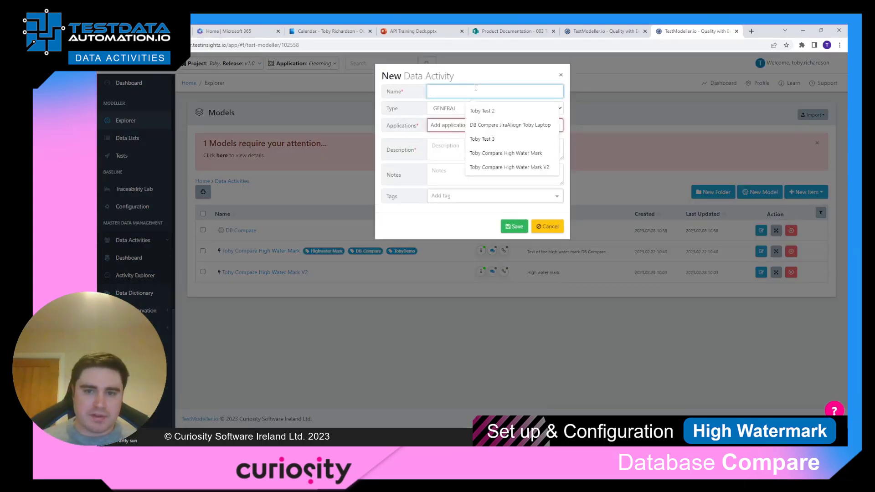
pyautogui.write('TR')
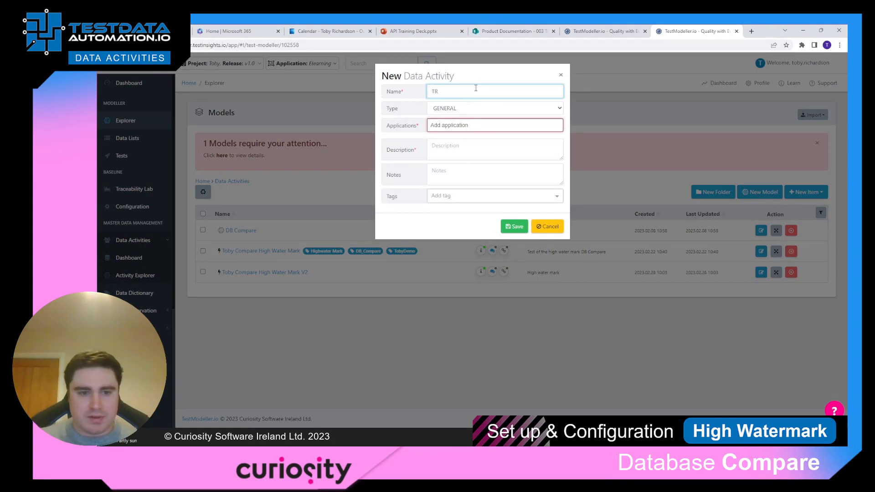
pyautogui.write(' Compare High Water Mark V3')
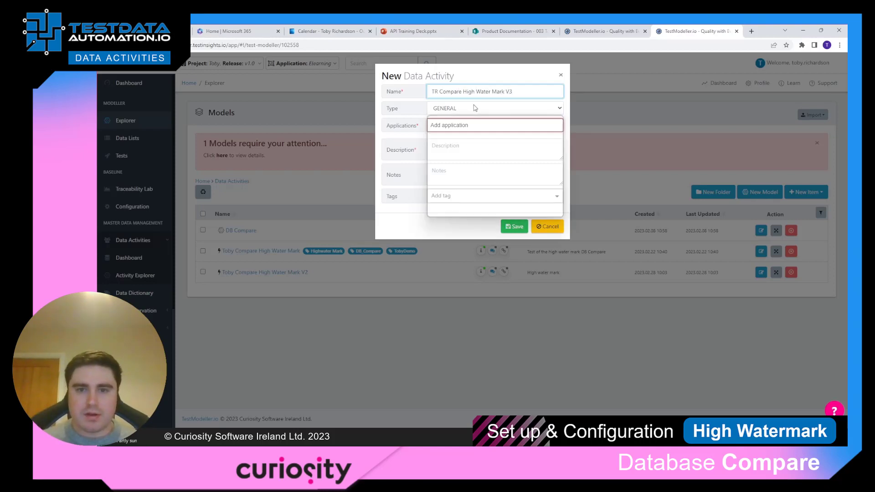
# Set the activity's type to COMPARE, application to Curiosity and description to "Testing High water mark", and save it.
pyautogui.click(476, 108)
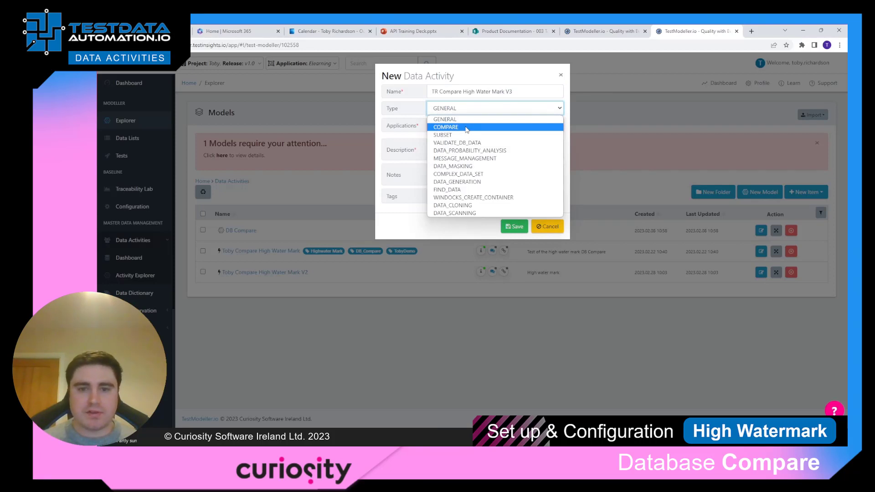
pyautogui.click(466, 127)
pyautogui.click(467, 148)
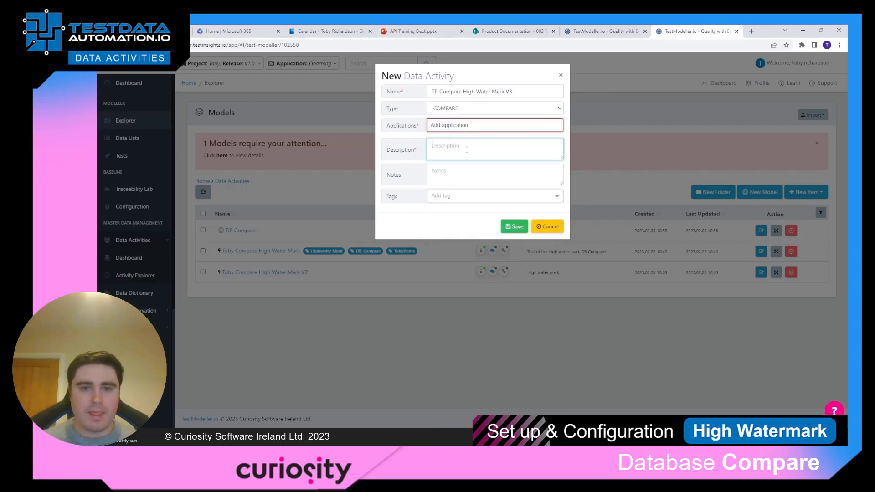
pyautogui.write('Testing High watrer mark')
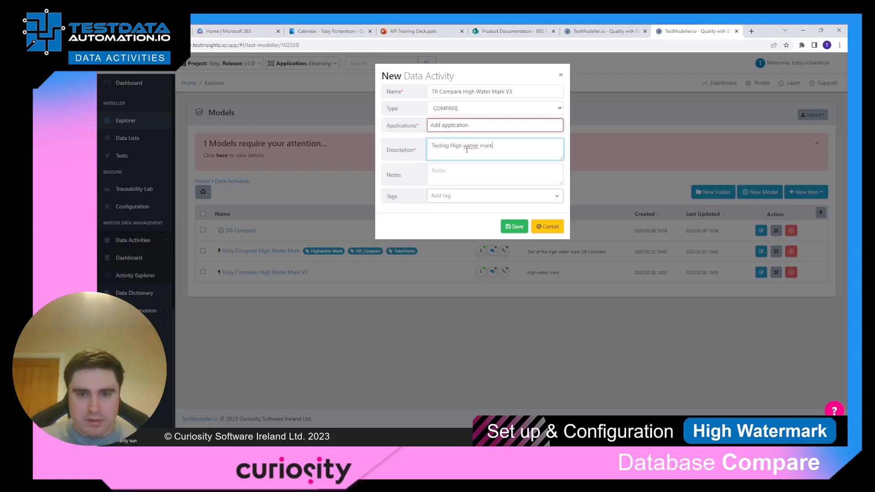
pyautogui.click(493, 123)
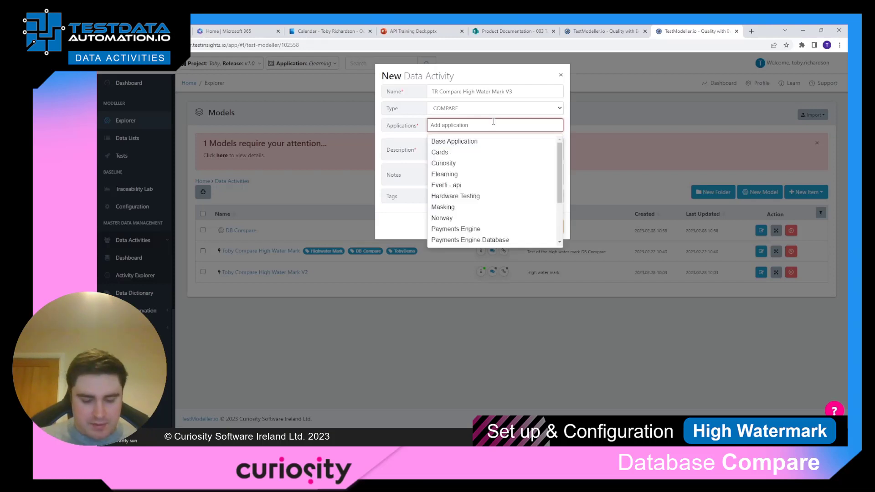
pyautogui.click(469, 164)
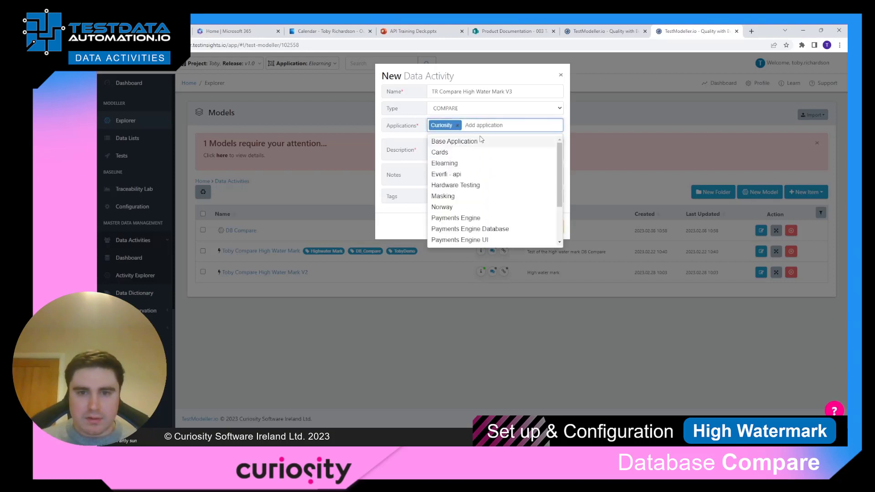
pyautogui.click(529, 83)
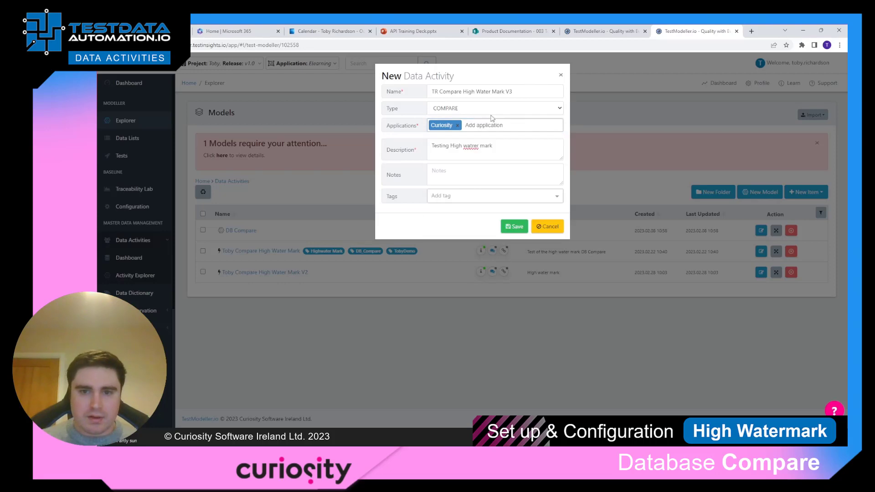
pyautogui.rightClick(477, 146)
pyautogui.click(497, 156)
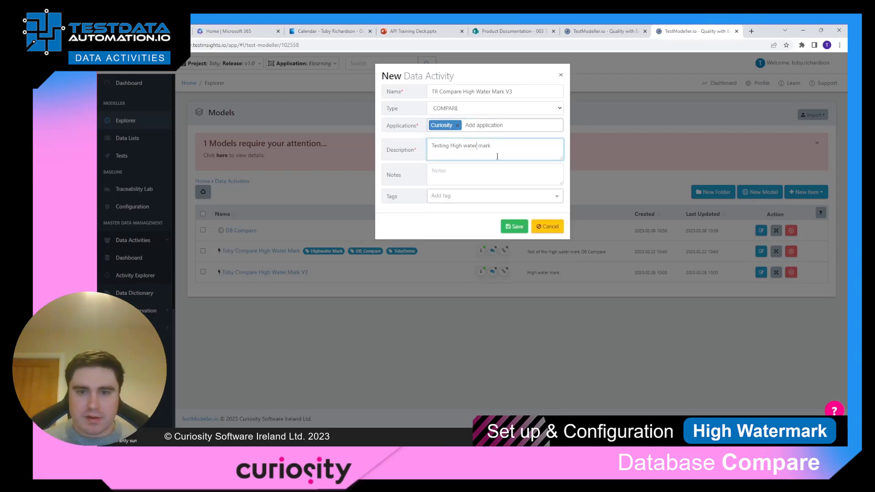
pyautogui.click(511, 228)
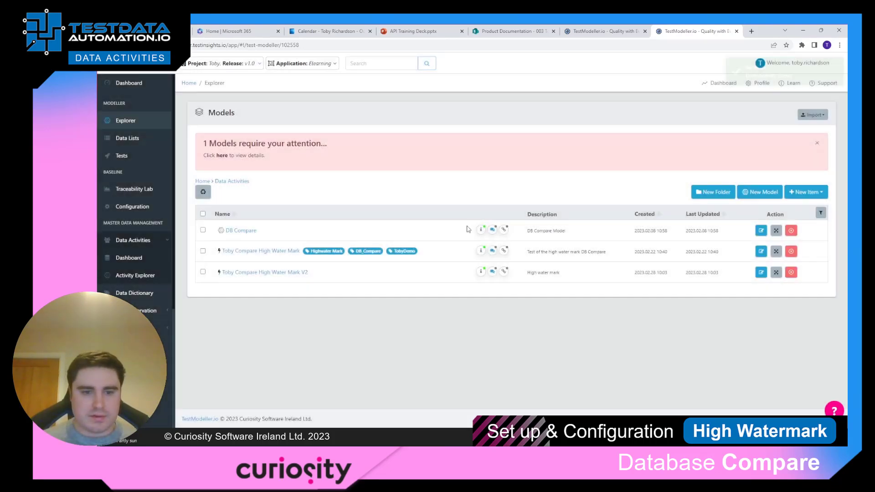
# Attach Version #2 of the TR_SampleCommerce2016 definition to the TR Compare High Water Mark V3 activity.
pyautogui.click(284, 296)
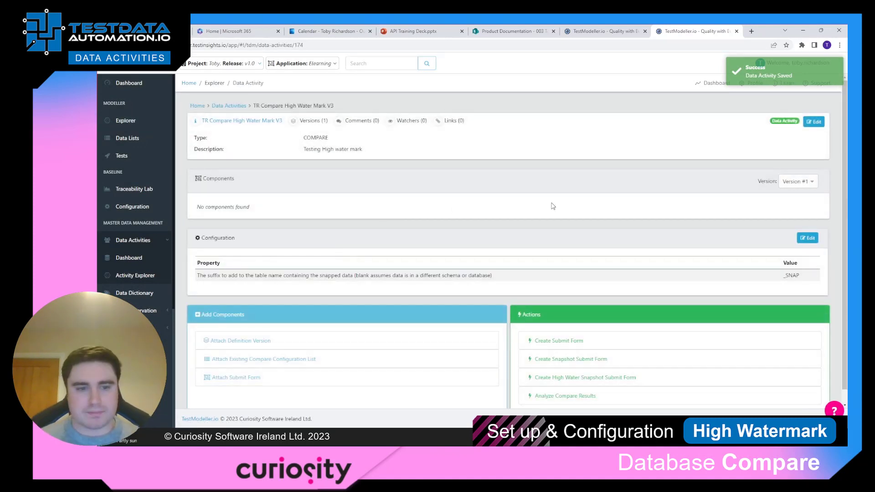
pyautogui.click(243, 343)
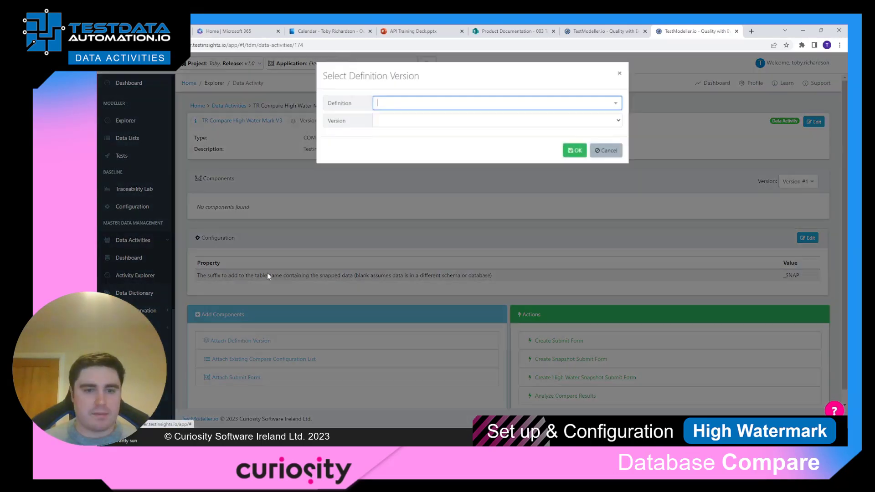
pyautogui.click(464, 102)
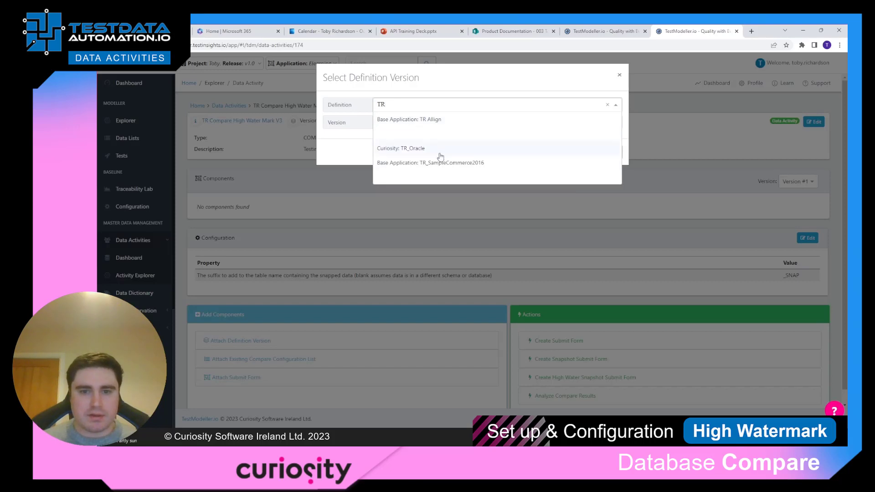
pyautogui.click(439, 165)
pyautogui.click(445, 123)
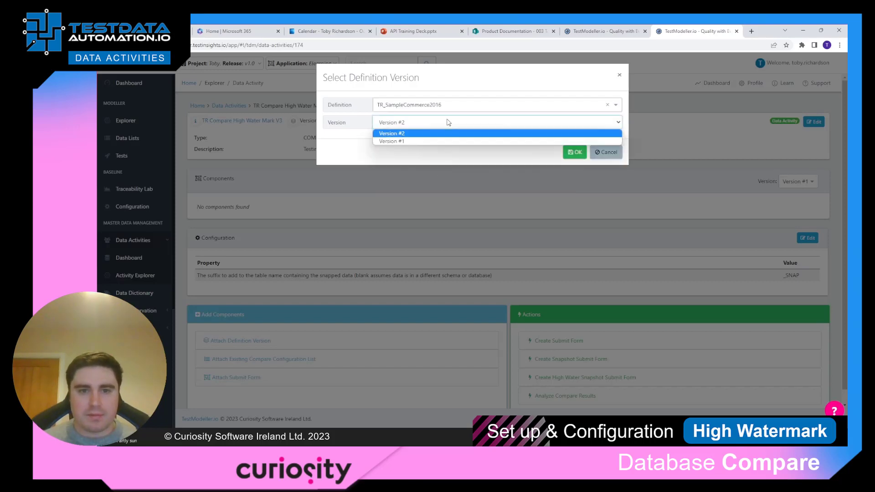
pyautogui.click(411, 134)
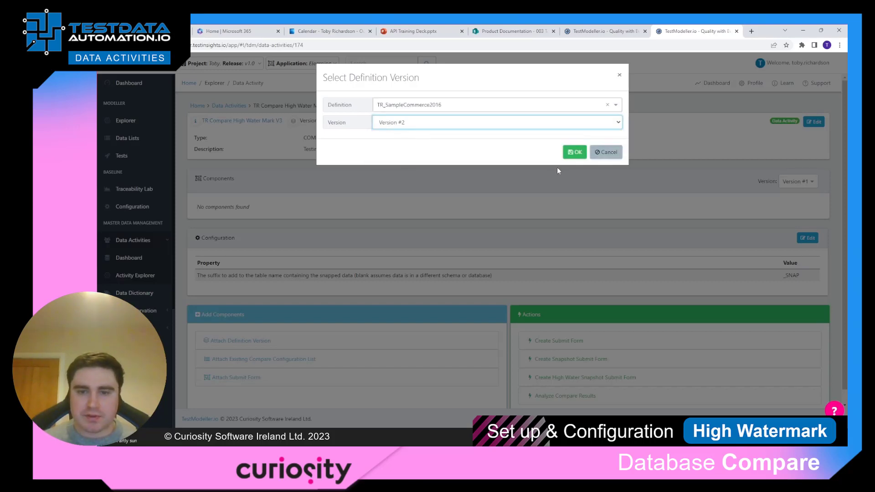
pyautogui.click(571, 154)
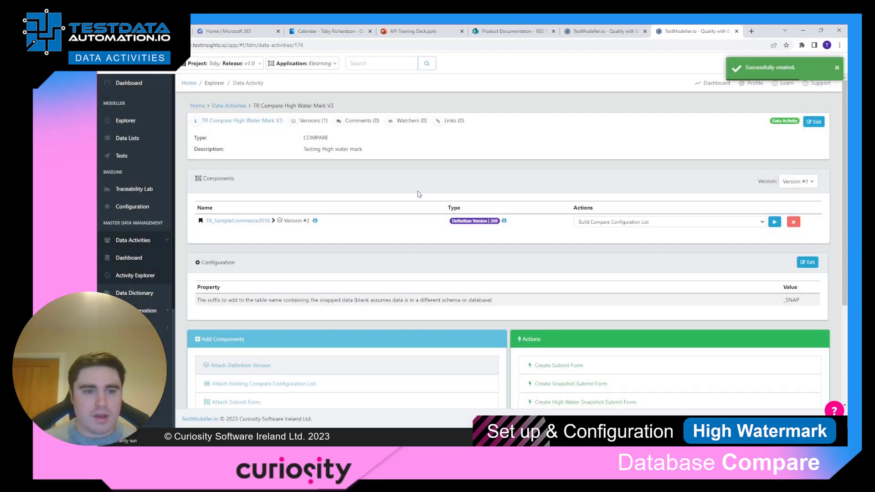
# Run Build Compare Configuration List on the attached definition for all tables in the SampleCommerce2016.dbo schema.
pyautogui.scroll(-2, 358, 260)
pyautogui.scroll(1, 358, 260)
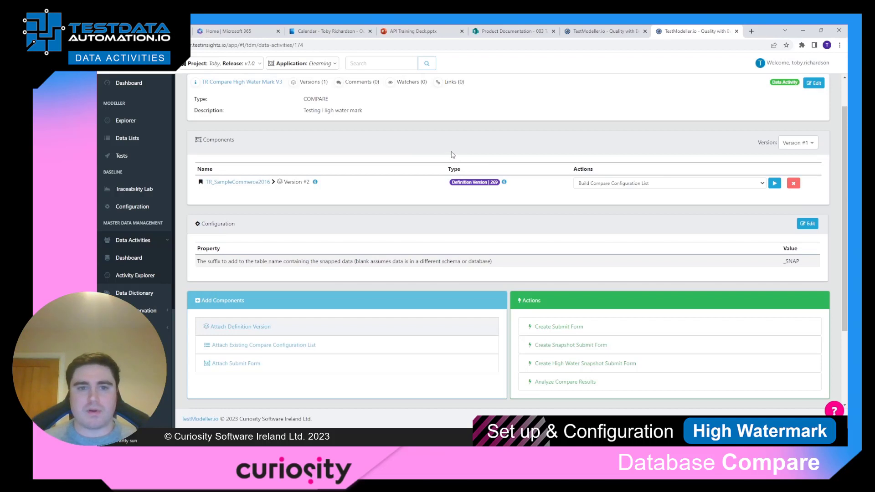
pyautogui.scroll(1, 453, 155)
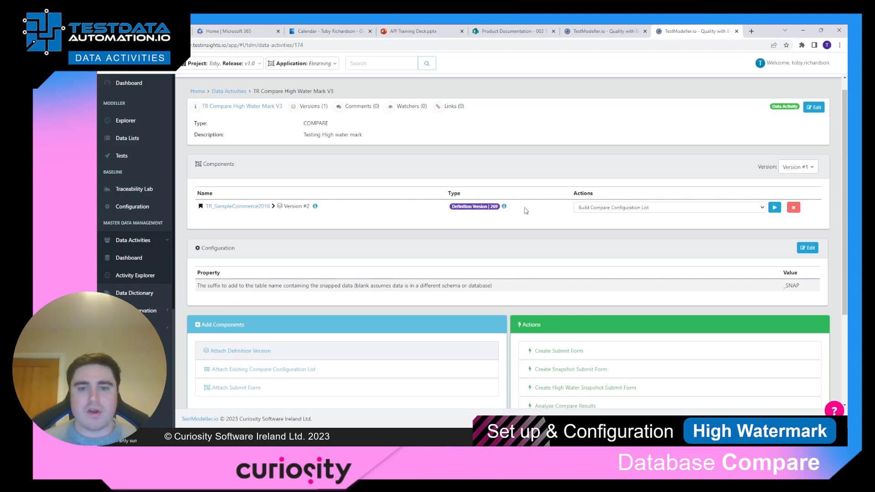
pyautogui.click(774, 208)
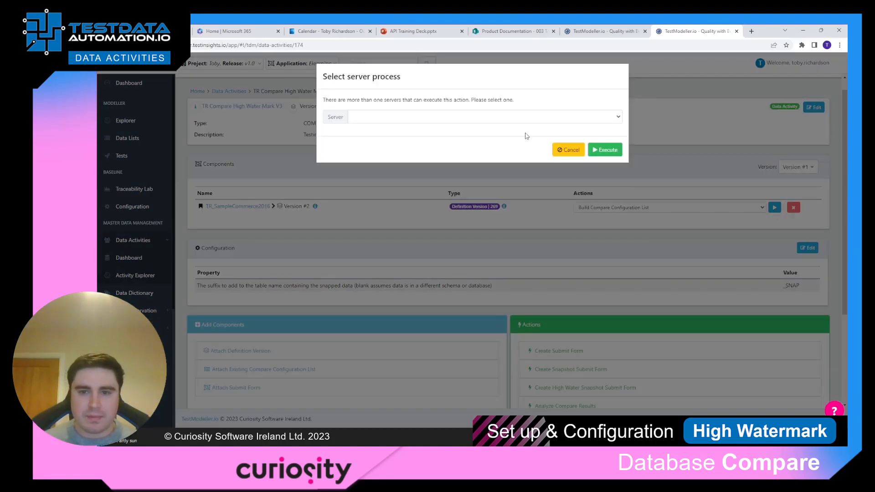
pyautogui.click(607, 155)
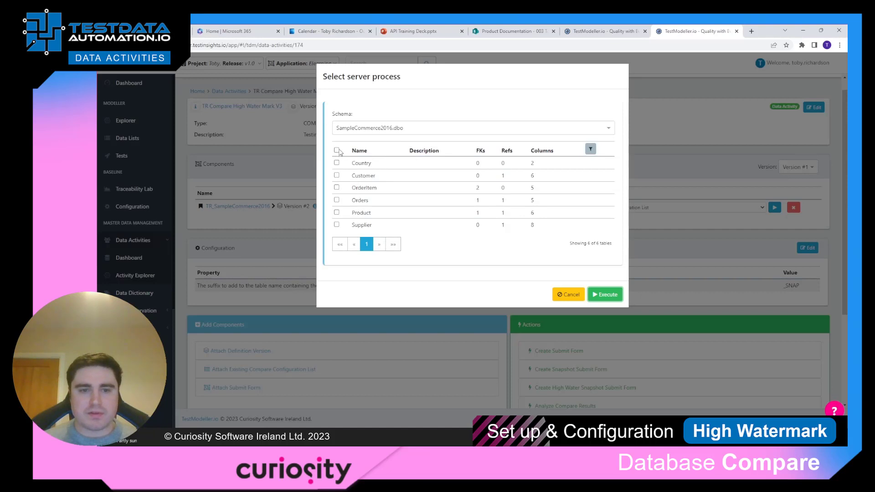
pyautogui.click(488, 133)
pyautogui.click(402, 148)
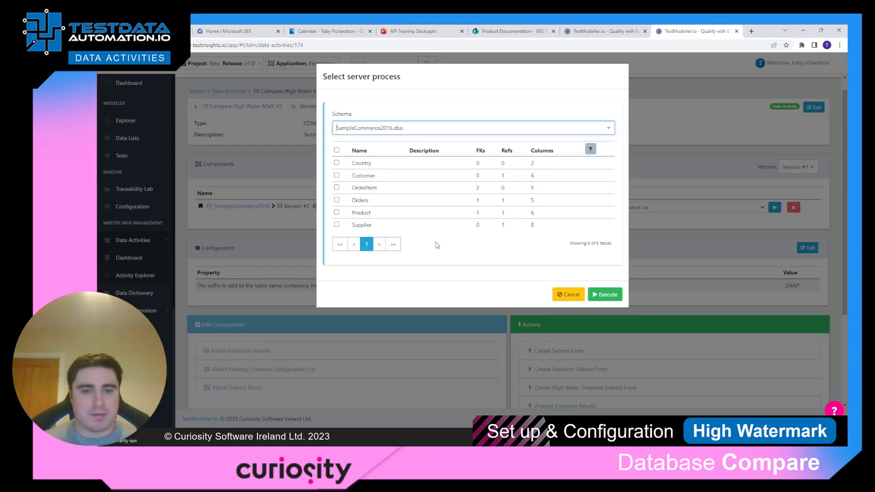
pyautogui.click(336, 150)
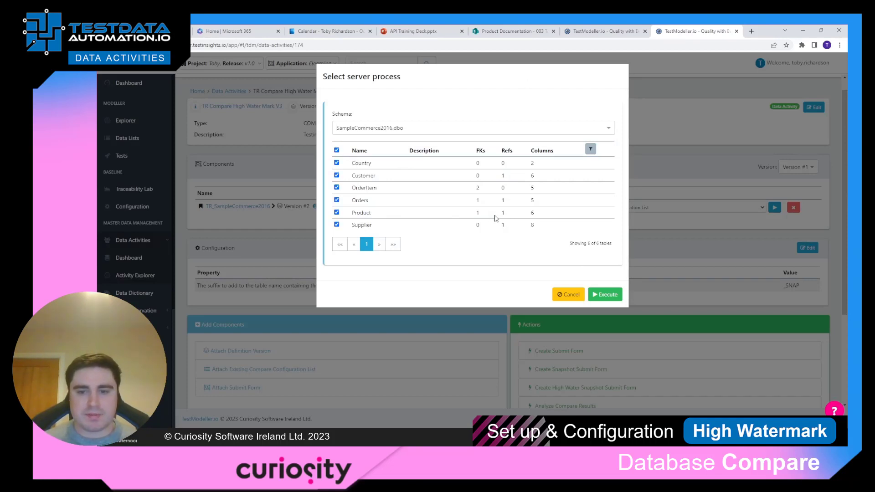
pyautogui.click(602, 296)
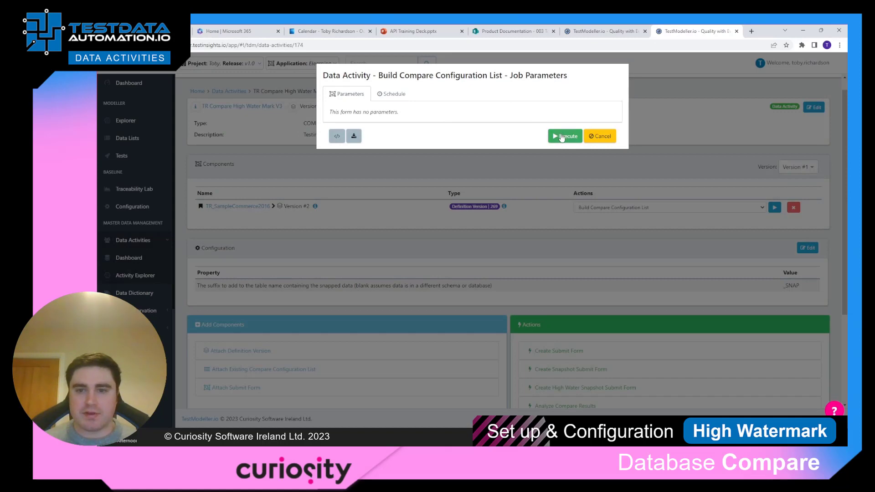
pyautogui.click(561, 136)
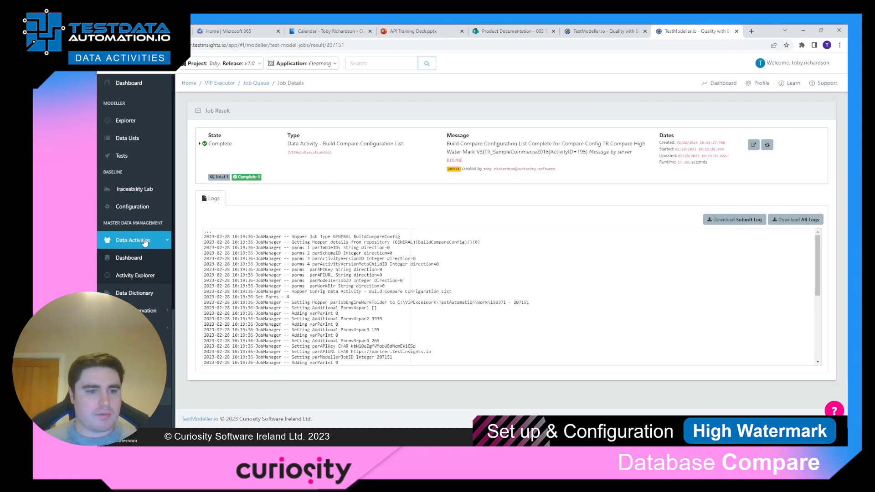
# Reopen the TR Compare High Water Mark V3 activity from the Data Activities folder in the Activity Explorer.
pyautogui.click(142, 245)
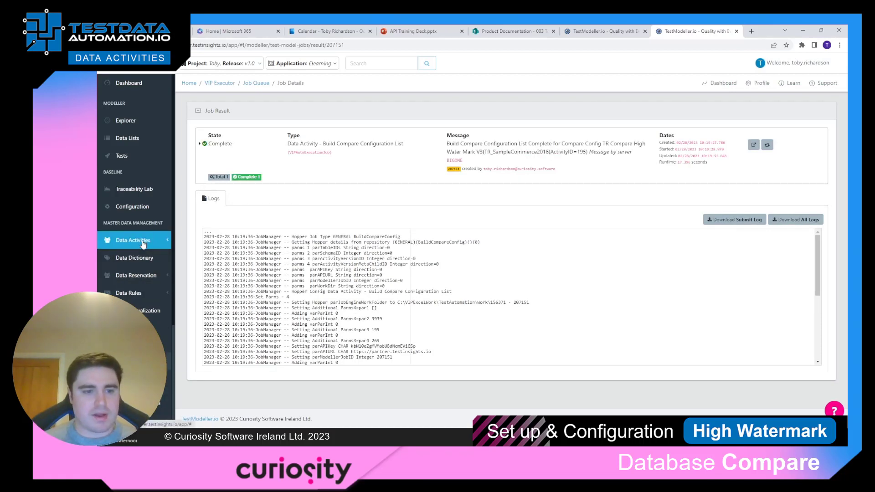
pyautogui.click(142, 245)
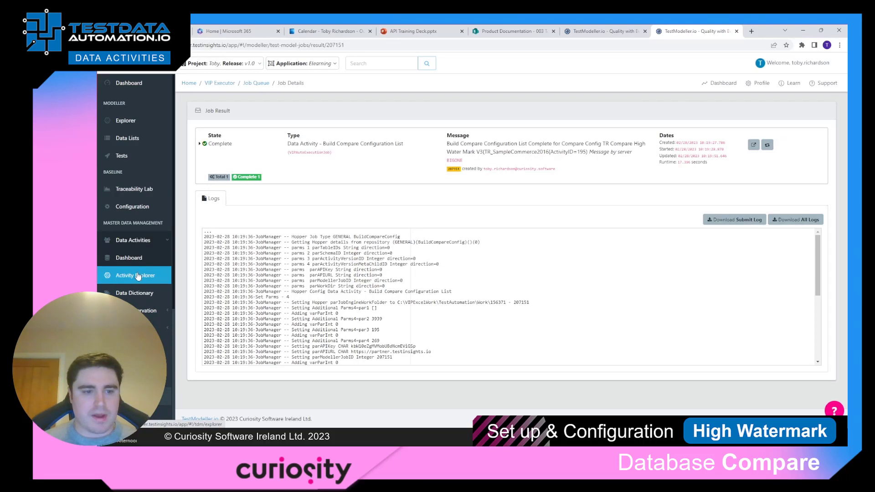
pyautogui.click(138, 276)
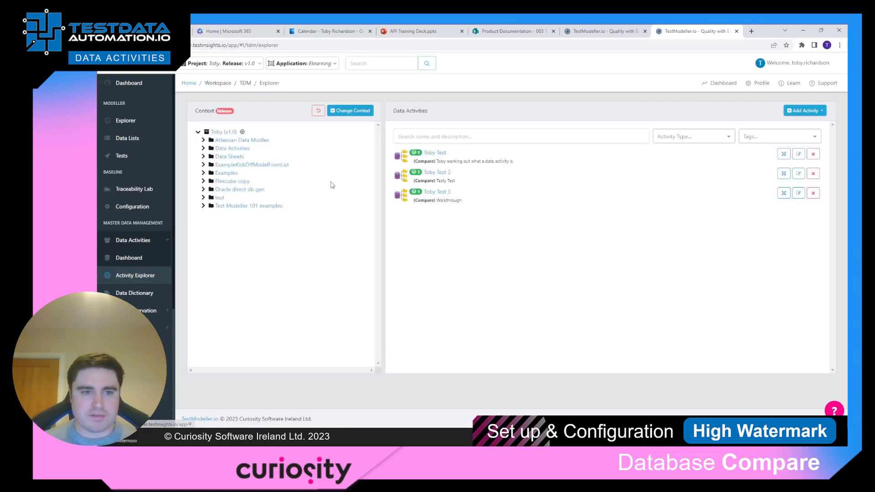
pyautogui.click(235, 149)
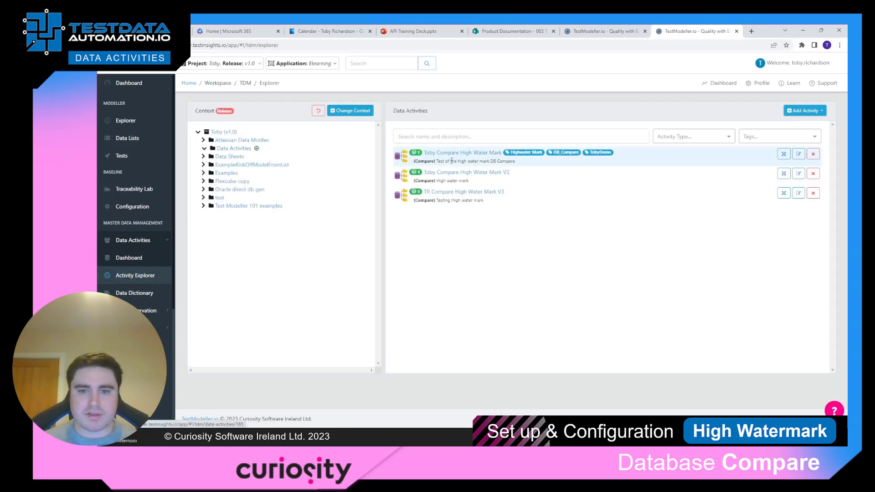
pyautogui.click(469, 195)
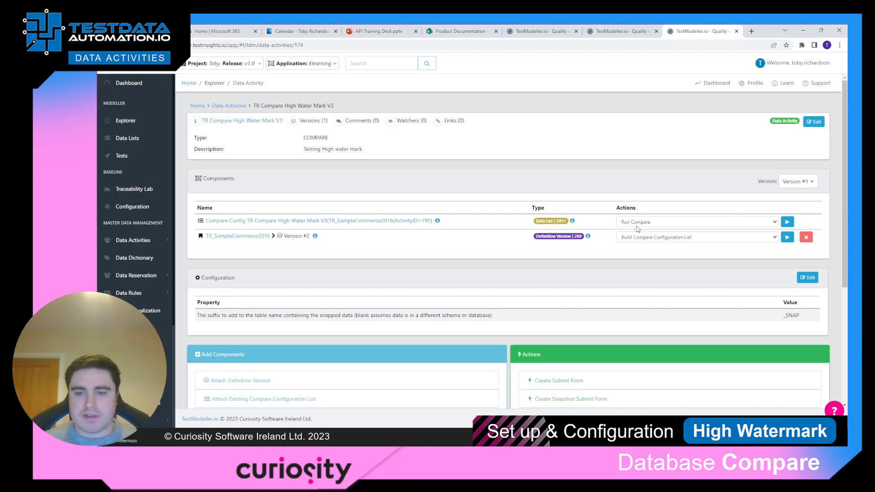
# Run Modify Compare Configuration List on the activity's compare list and examine its columns, including the source and target queries and parHighWaterValue.
pyautogui.click(676, 224)
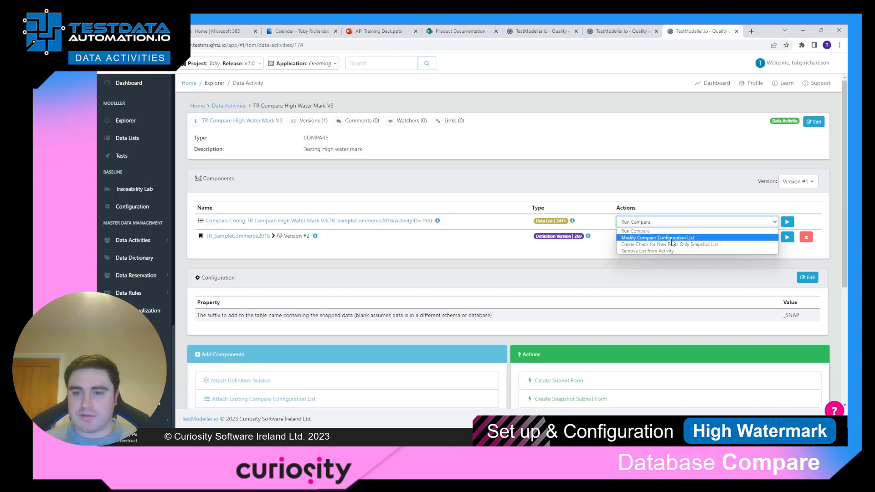
pyautogui.click(671, 238)
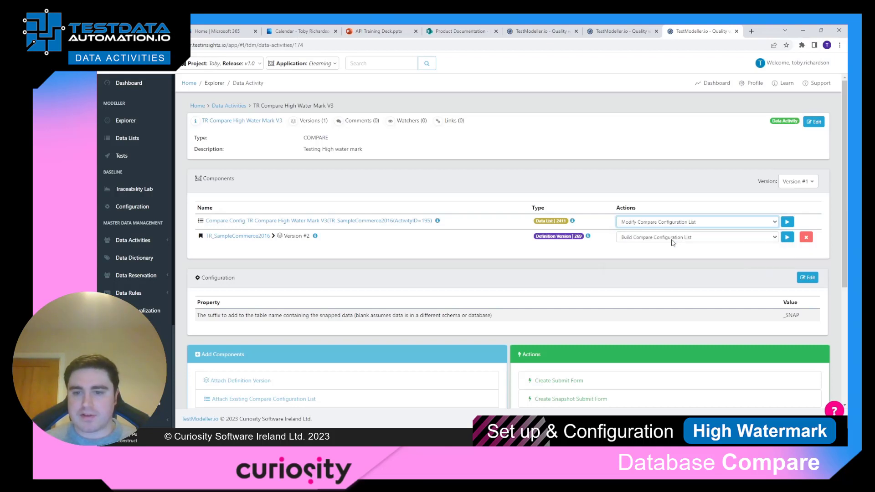
pyautogui.click(786, 221)
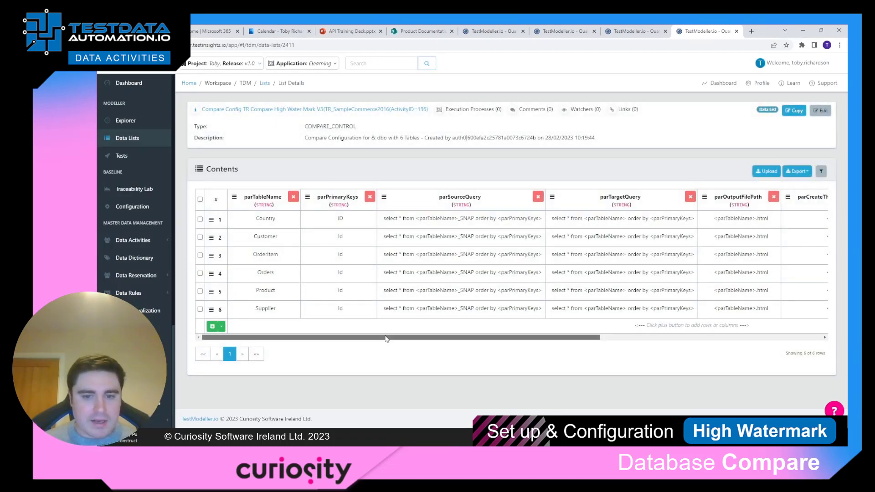
pyautogui.moveTo(387, 338); pyautogui.dragTo(369, 337)
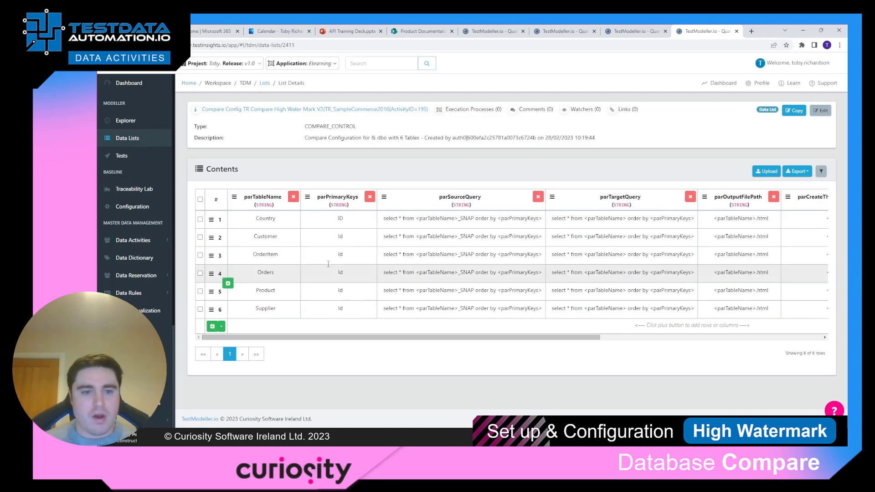
pyautogui.moveTo(400, 339); pyautogui.dragTo(433, 338)
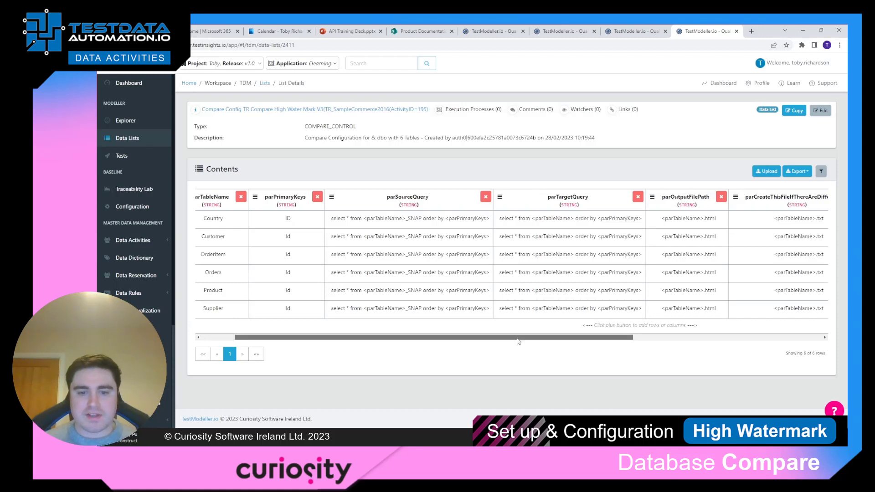
pyautogui.moveTo(518, 339); pyautogui.dragTo(552, 339)
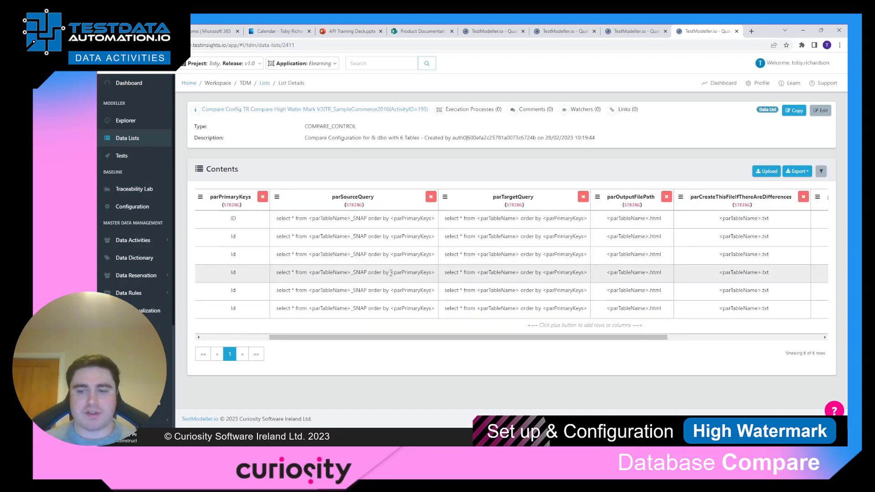
pyautogui.moveTo(430, 339); pyautogui.dragTo(565, 333)
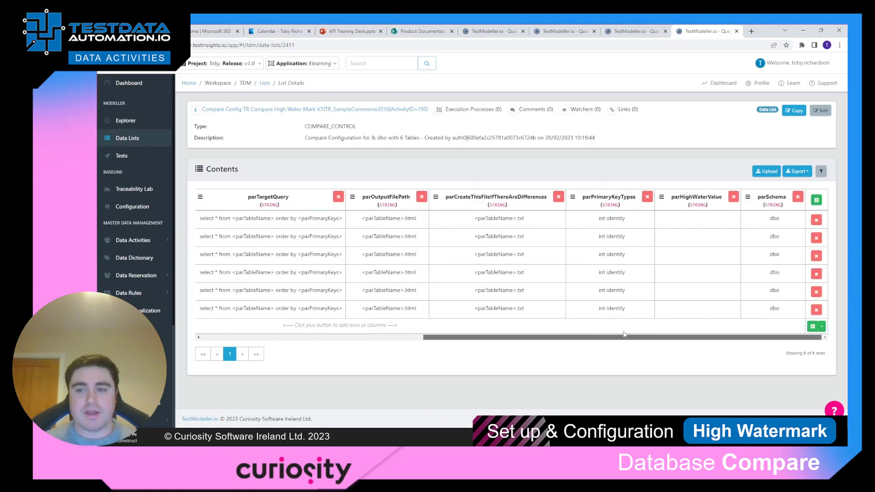
pyautogui.moveTo(623, 334); pyautogui.dragTo(465, 324)
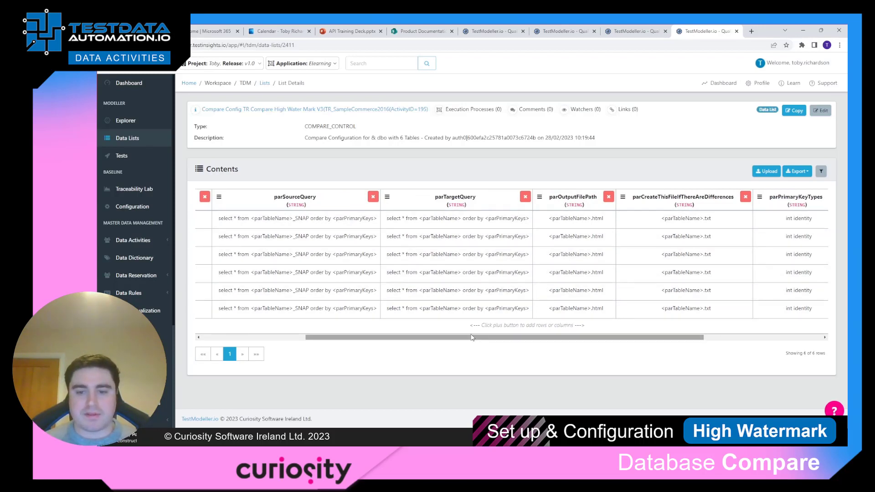
pyautogui.moveTo(472, 337); pyautogui.dragTo(594, 363)
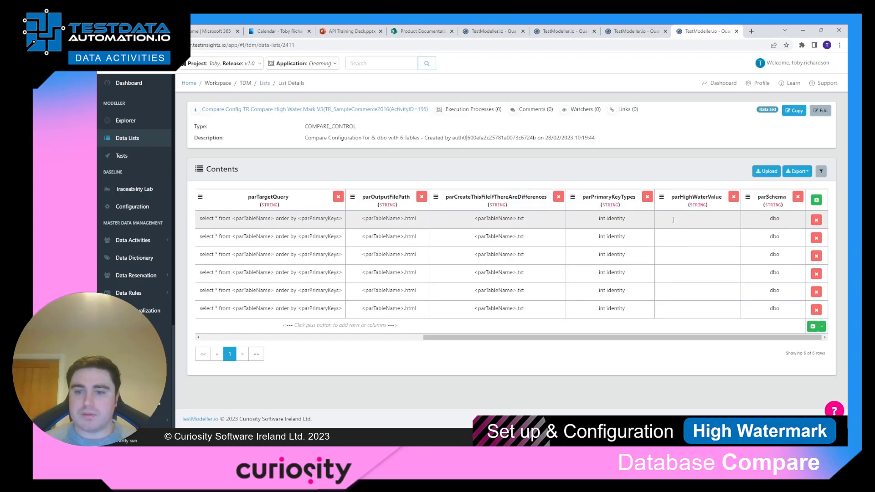
pyautogui.moveTo(647, 341); pyautogui.dragTo(426, 340)
# Run Create Check for New Rows Only Snapshot List on the activity's compare list, using the TR_SampleCommerce2016: SQLServer connection to get the high water from.
pyautogui.click(624, 32)
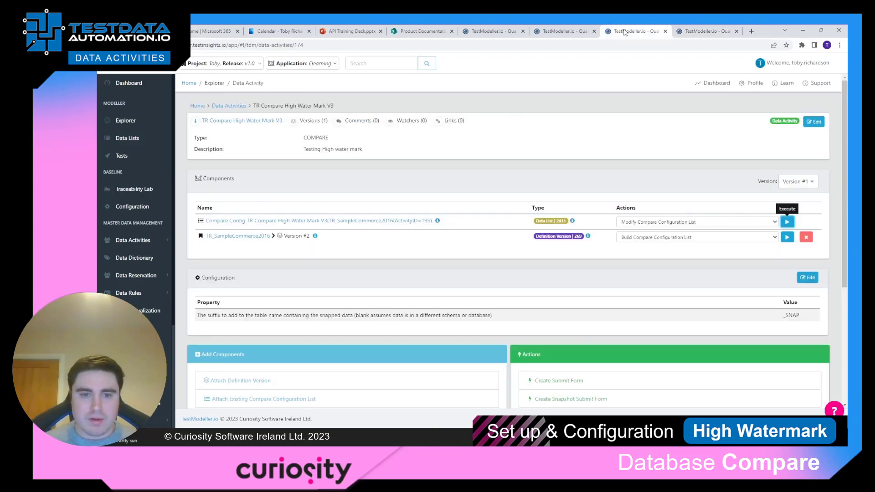
pyautogui.click(774, 222)
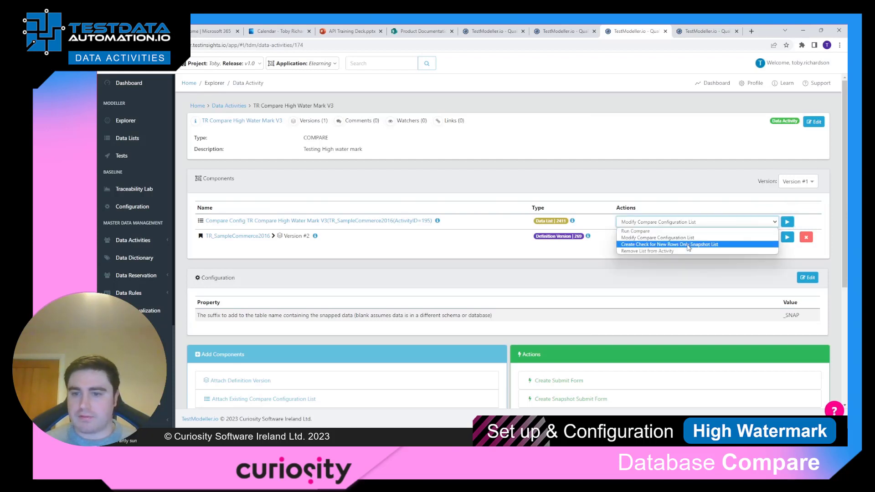
pyautogui.click(687, 245)
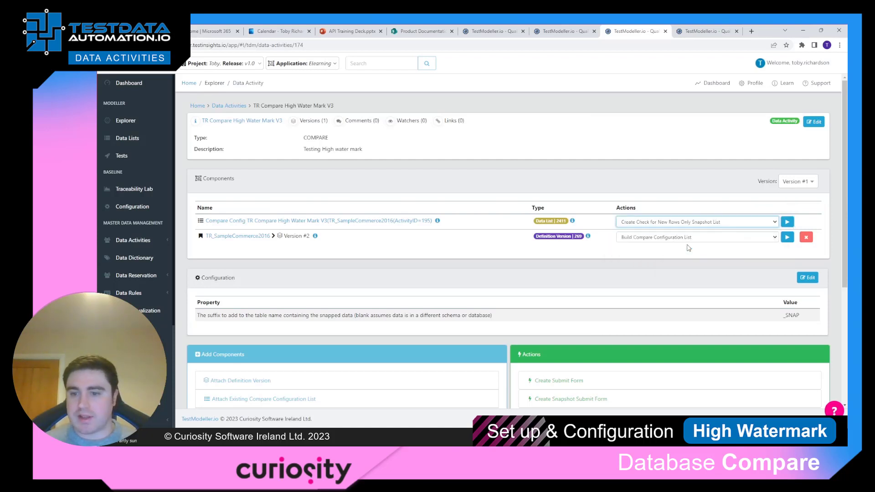
pyautogui.click(787, 221)
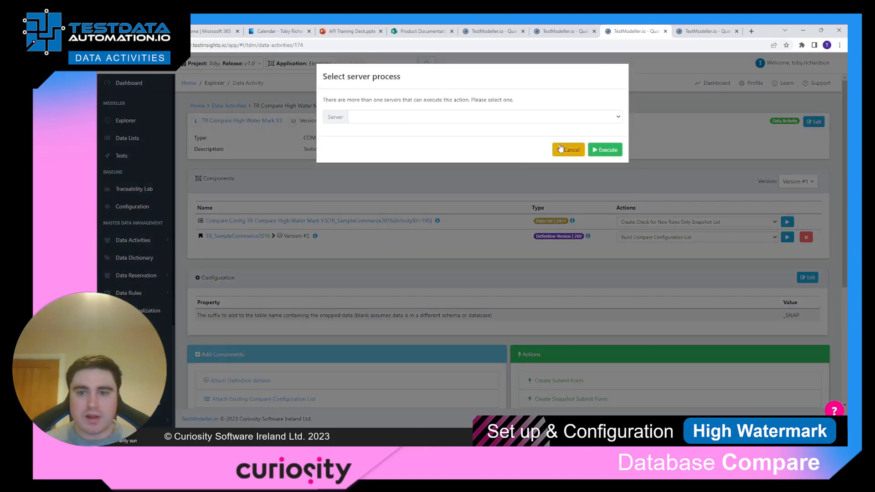
pyautogui.click(605, 150)
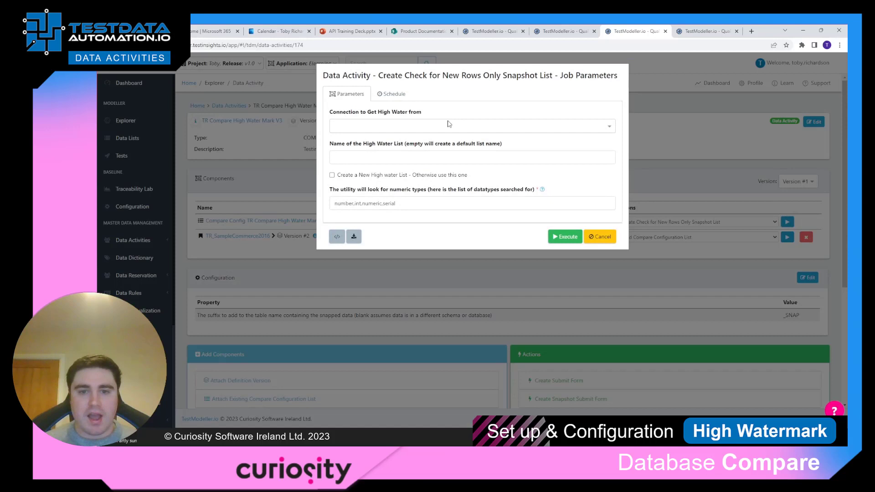
pyautogui.click(449, 125)
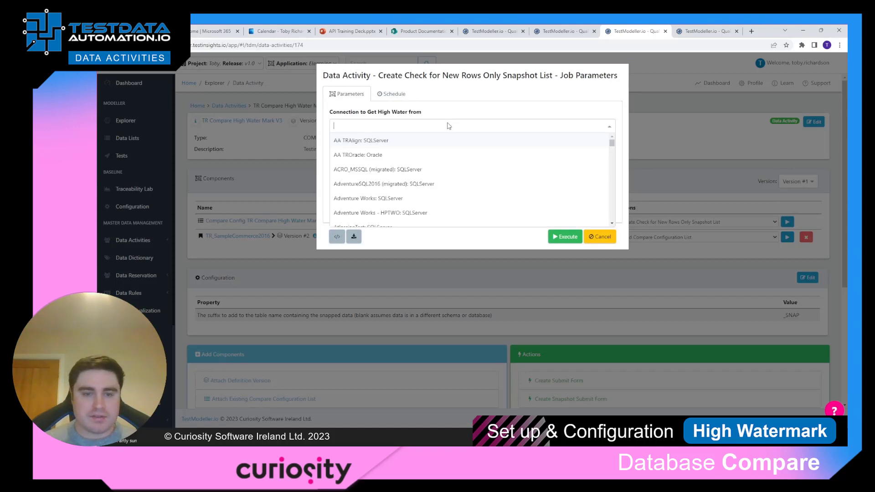
pyautogui.write('TR')
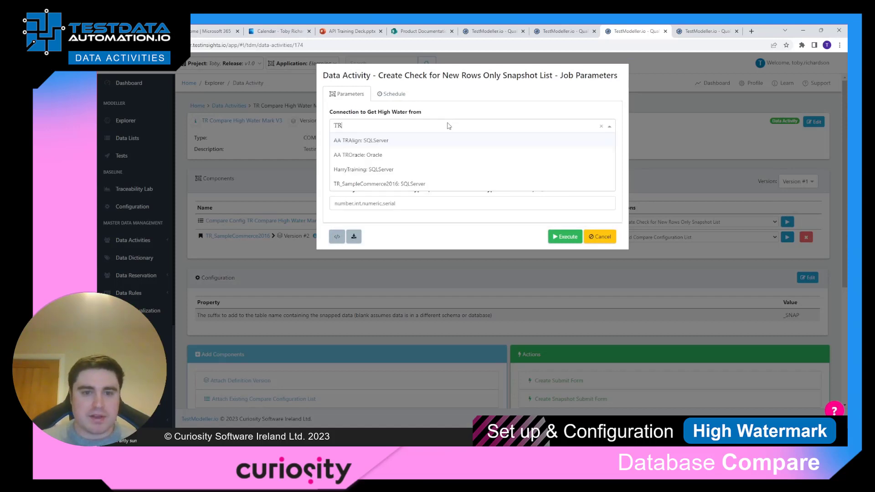
pyautogui.click(400, 184)
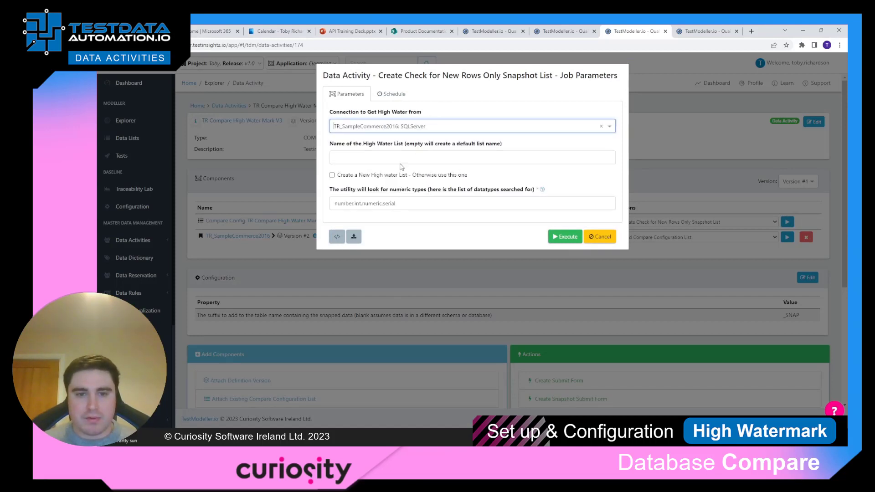
pyautogui.click(564, 238)
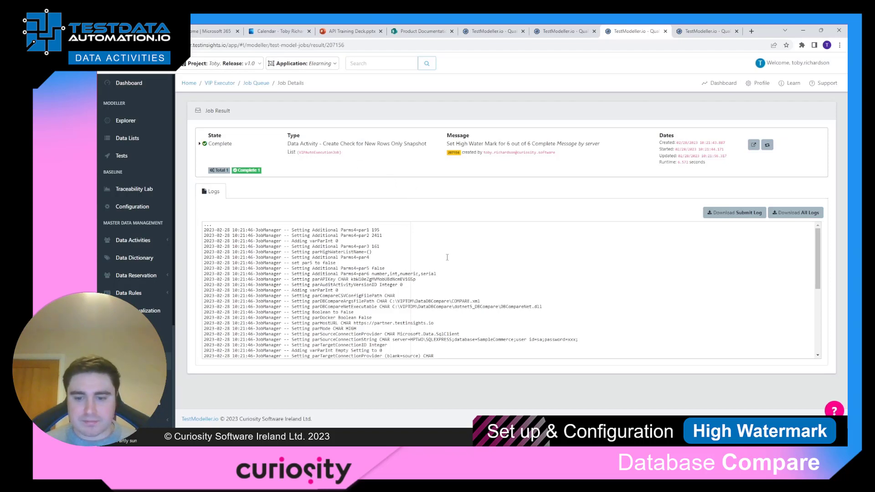
# Switch to Visual Integration Processor, run the SampleCommerceV2 data generation flow, and return to the TestModeller activity in the browser.
pyautogui.moveTo(570, 424)
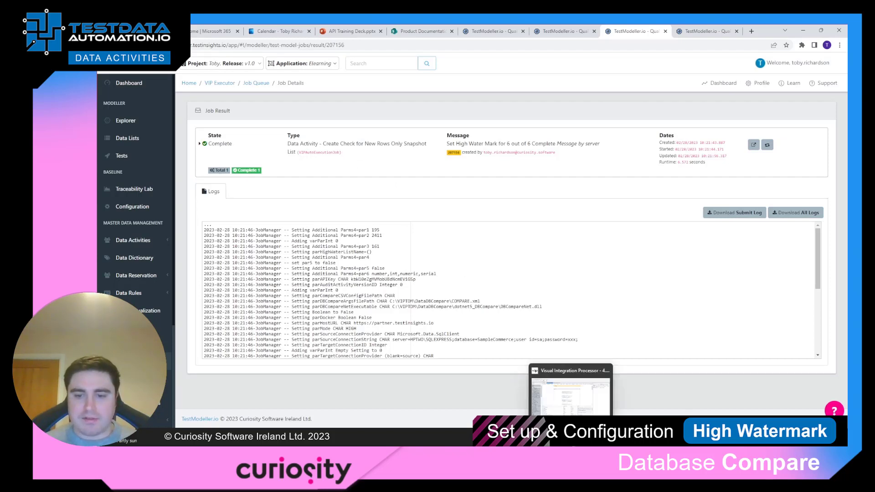
pyautogui.click(571, 396)
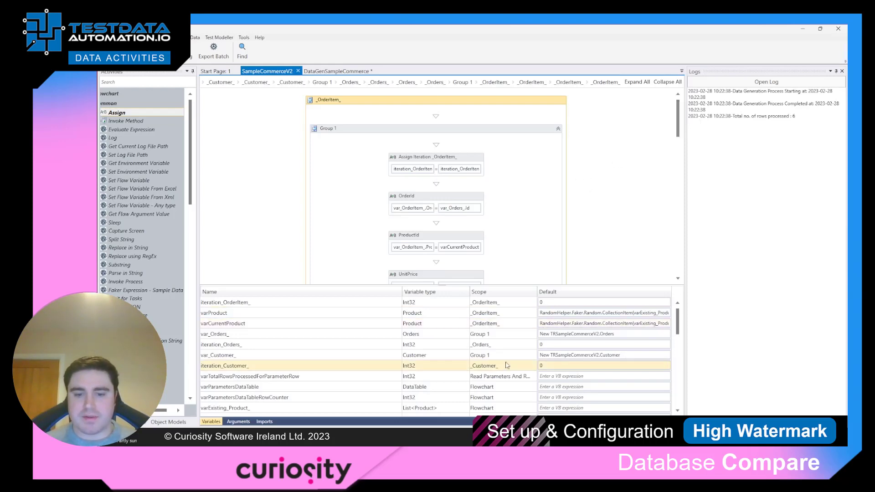
pyautogui.click(478, 438)
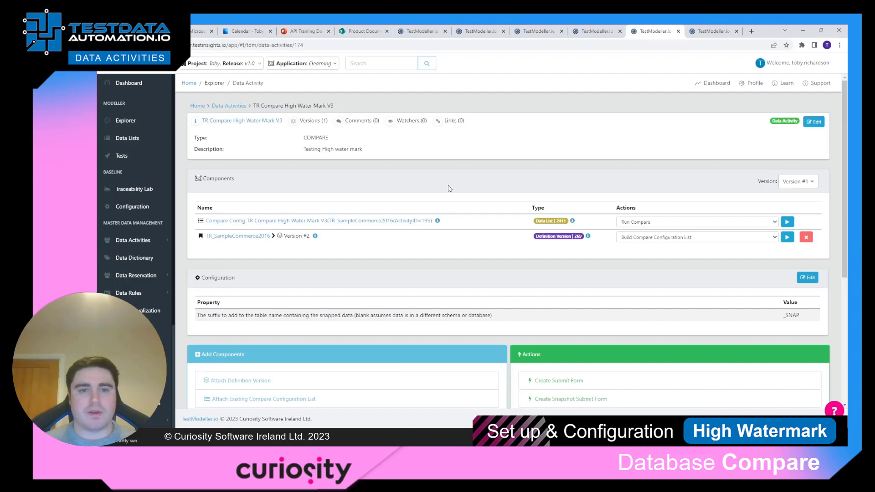
# Reopen the compare configuration list through Modify Compare Configuration List and examine the parHighWaterValue column and the source and target queries.
pyautogui.click(763, 224)
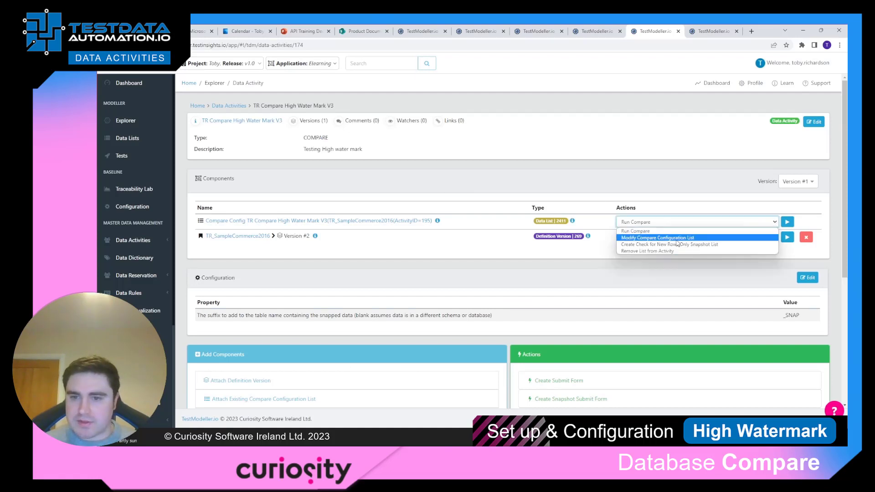
pyautogui.click(677, 238)
pyautogui.click(787, 222)
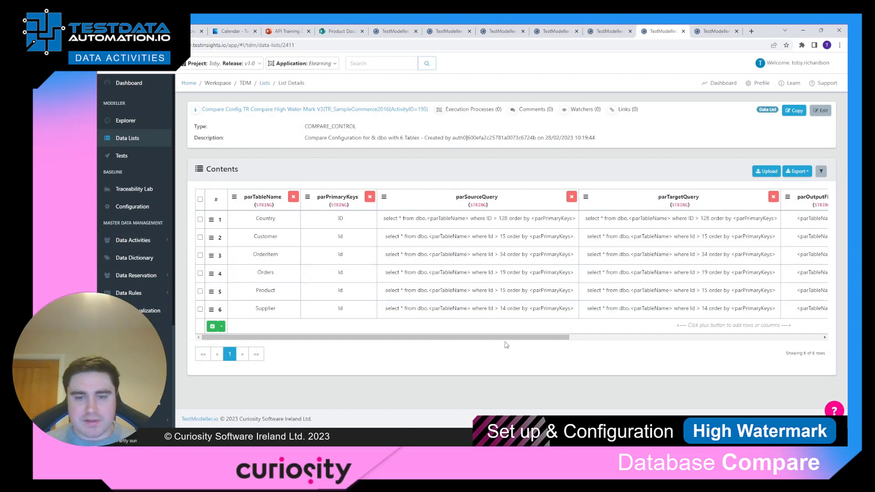
pyautogui.moveTo(506, 337); pyautogui.dragTo(737, 337)
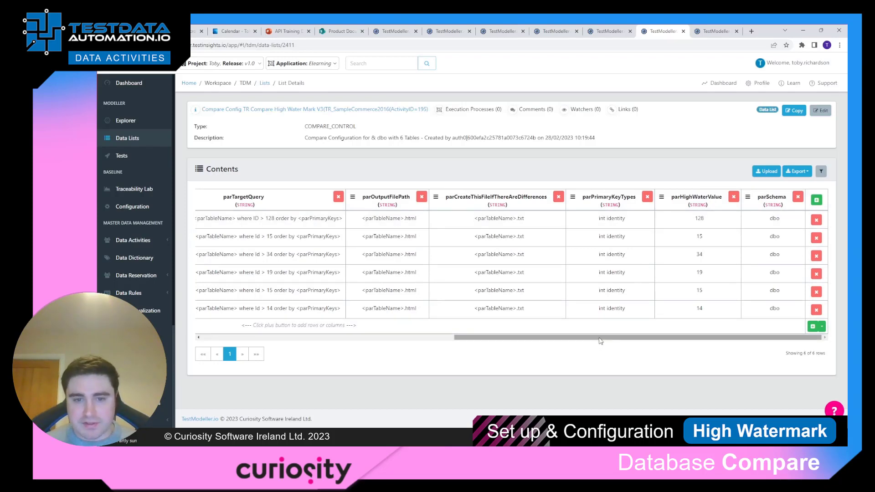
pyautogui.moveTo(600, 341); pyautogui.dragTo(338, 343)
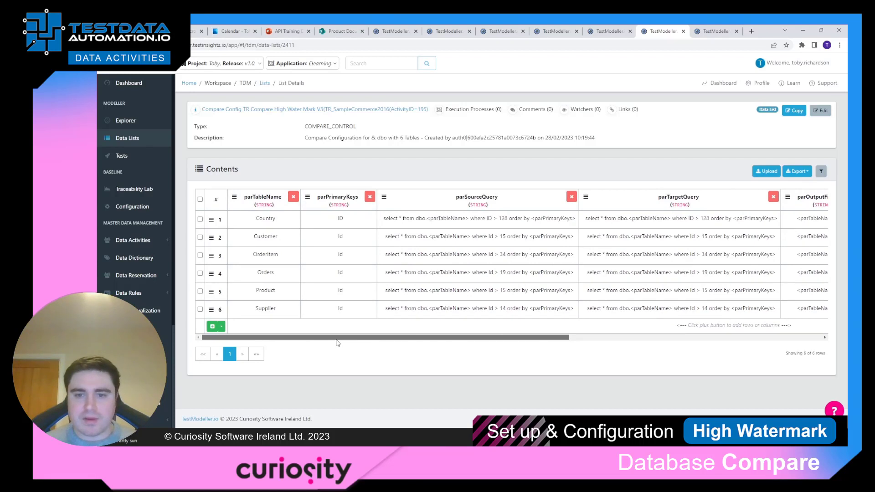
pyautogui.moveTo(338, 343); pyautogui.dragTo(406, 340)
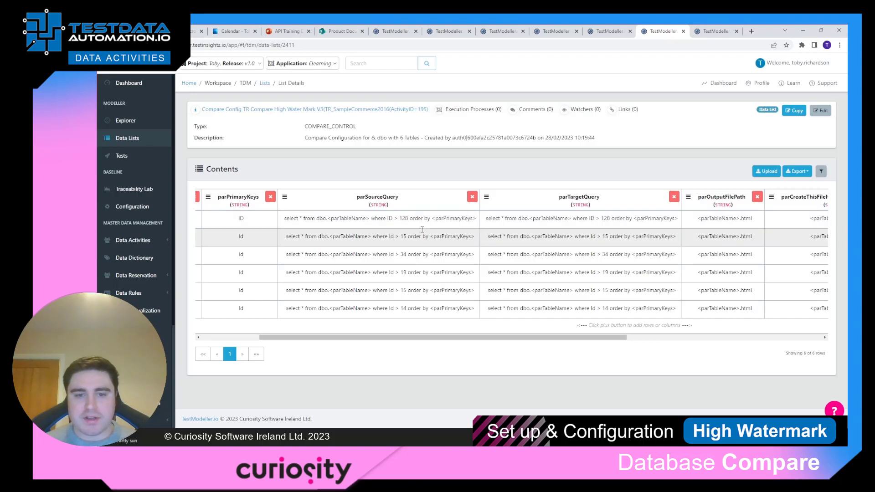
pyautogui.moveTo(417, 338); pyautogui.dragTo(350, 345)
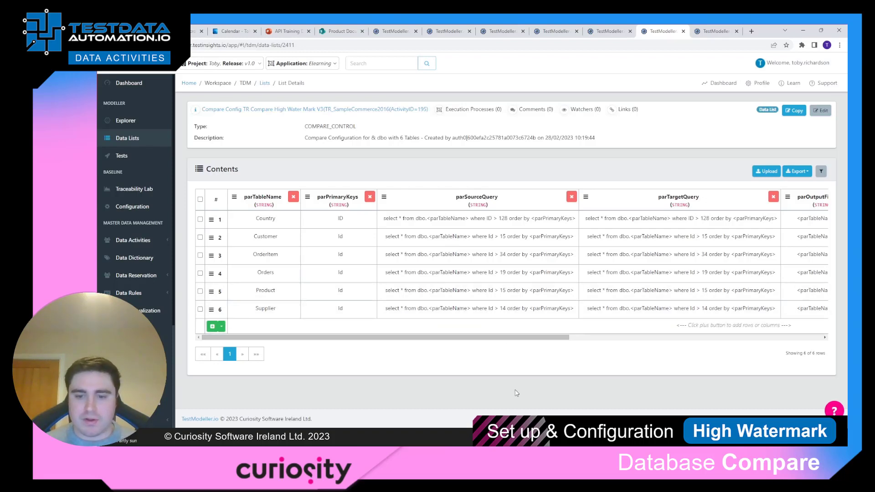
# Switch to SQL Server Management Studio, query the top 1000 rows of dbo.Supplier in SampleCommerce2016 and examine the last rows.
pyautogui.hotkey('alt', 'Tab')
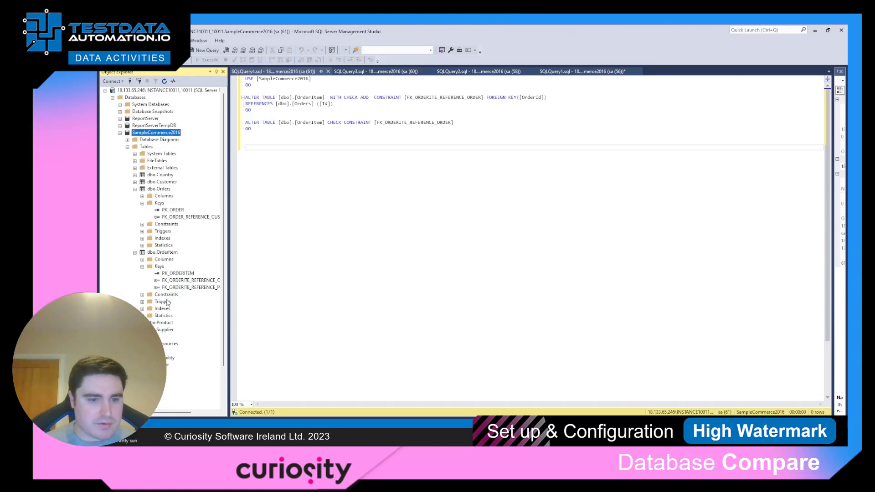
pyautogui.click(165, 330)
pyautogui.rightClick(164, 331)
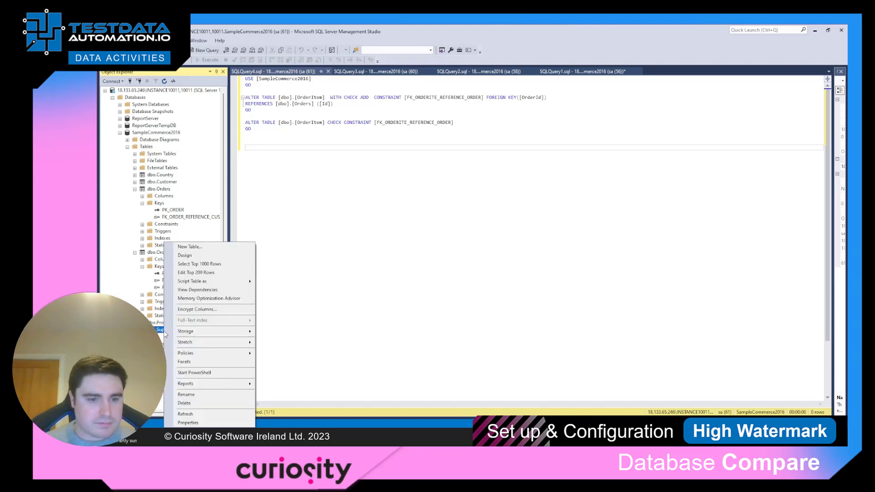
pyautogui.click(223, 265)
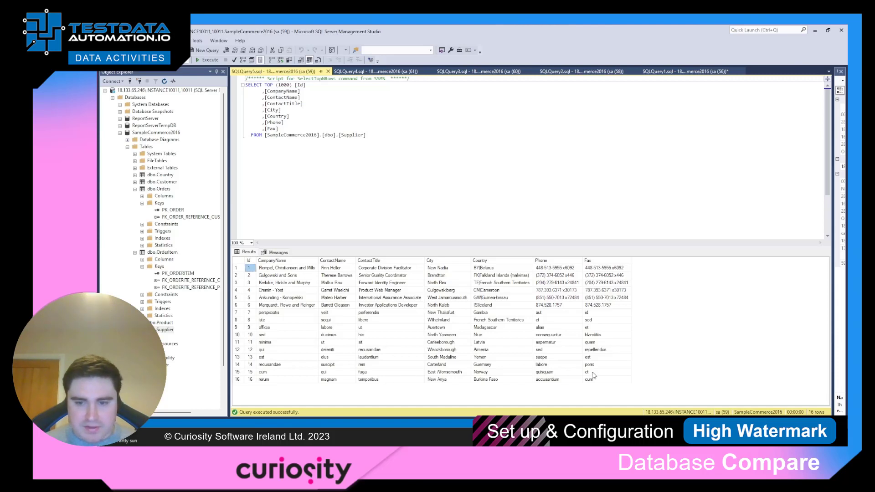
pyautogui.moveTo(594, 375); pyautogui.dragTo(247, 381)
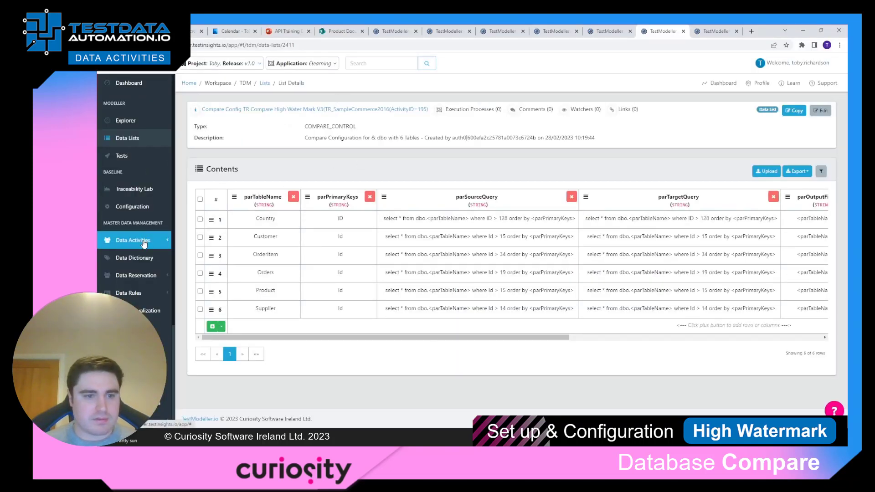
# Open the TR Compare High Water Mark V3 activity from the Data Activities folder in the Activity Explorer.
pyautogui.click(144, 245)
pyautogui.click(145, 276)
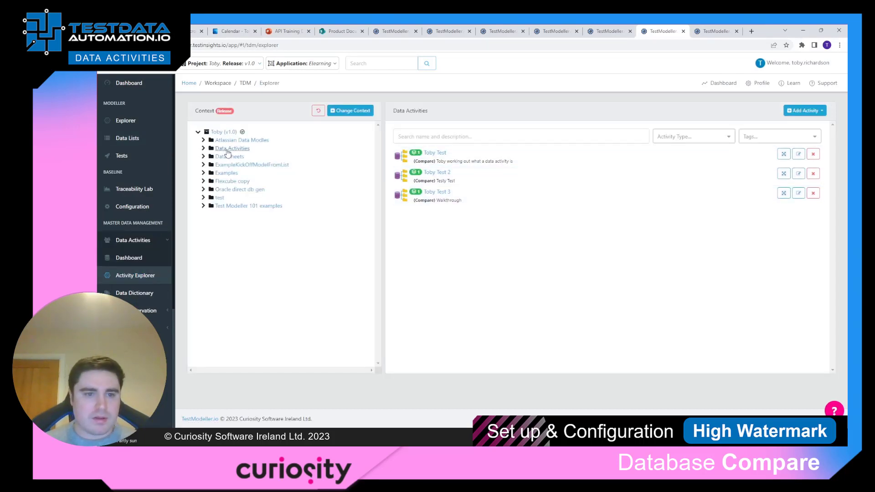
pyautogui.click(224, 151)
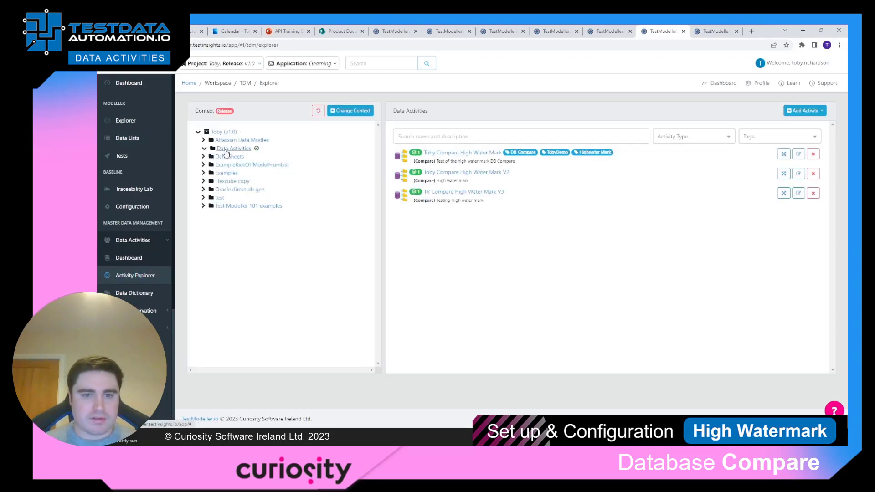
pyautogui.click(467, 194)
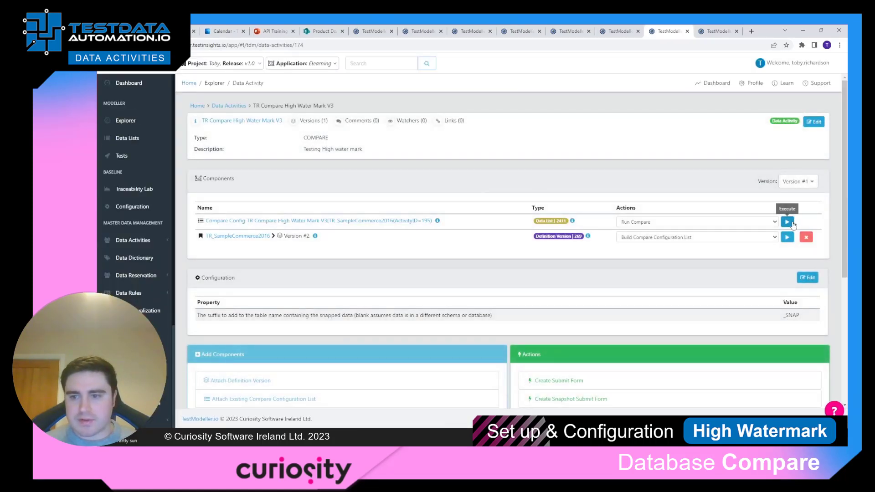
# Execute Run Compare on the activity's compare configuration list with TR_SampleCommerce2016: SQLServer as the source connection and no target connection.
pyautogui.click(787, 222)
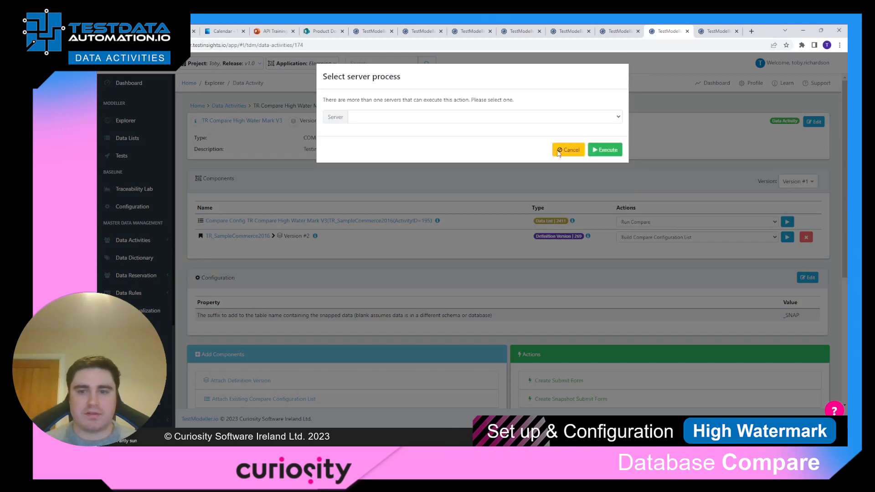
pyautogui.click(606, 149)
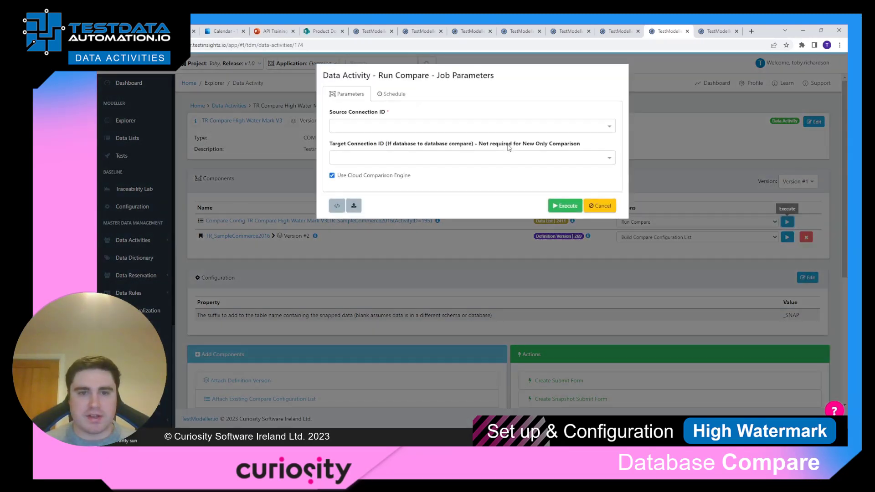
pyautogui.click(500, 126)
pyautogui.write('TR')
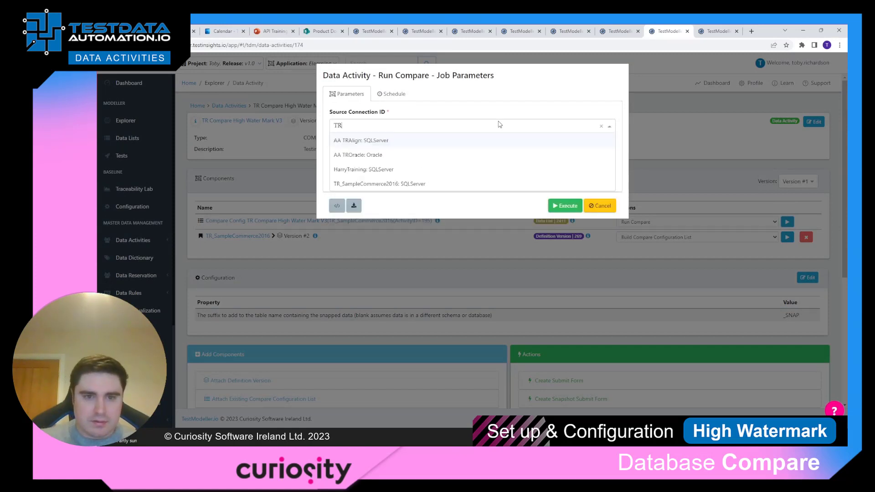
pyautogui.click(409, 184)
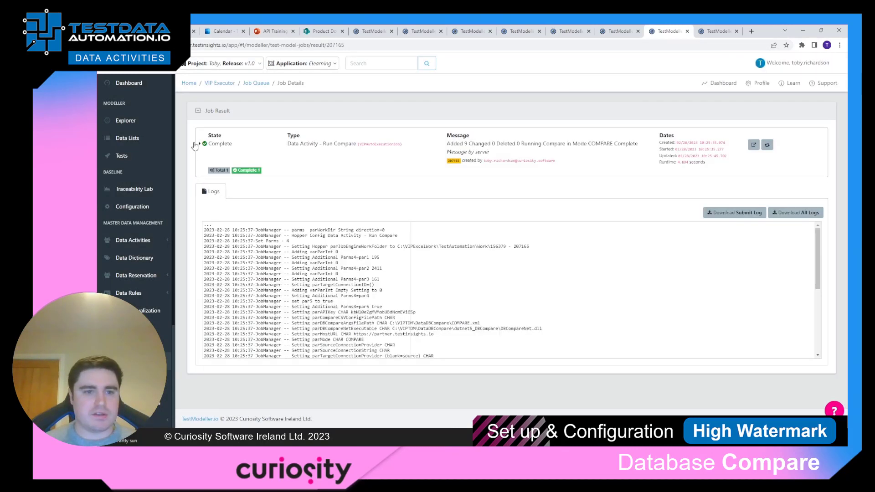
# Expand the Run Compare job result, download its Result2023-02-28_10_25_41.134.zip archive and open CompareResults.xlsx from it.
pyautogui.click(200, 143)
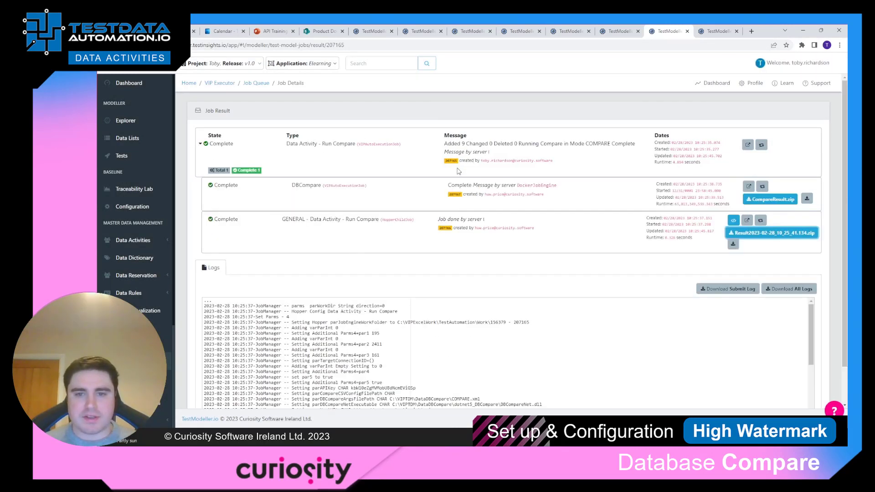
pyautogui.click(793, 238)
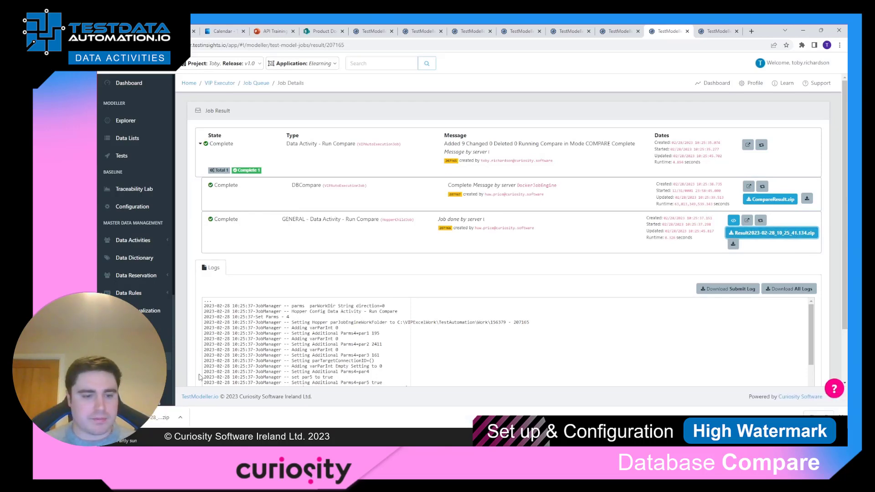
pyautogui.click(155, 418)
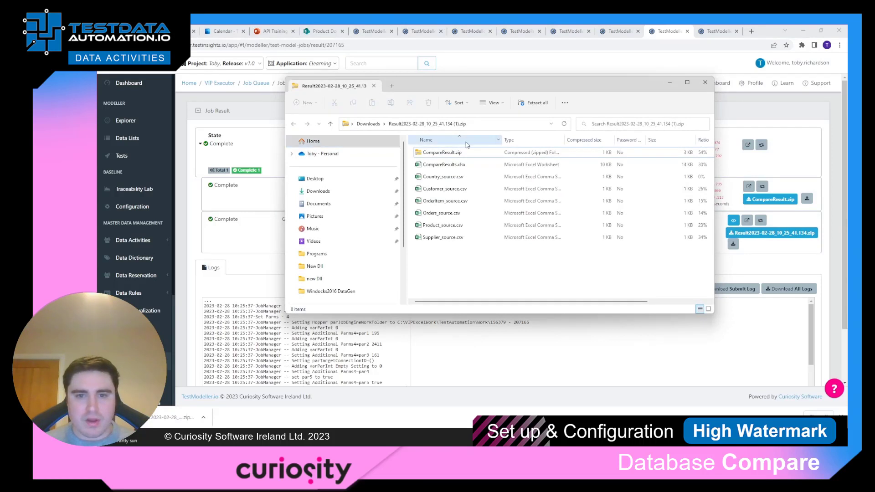
pyautogui.doubleClick(450, 165)
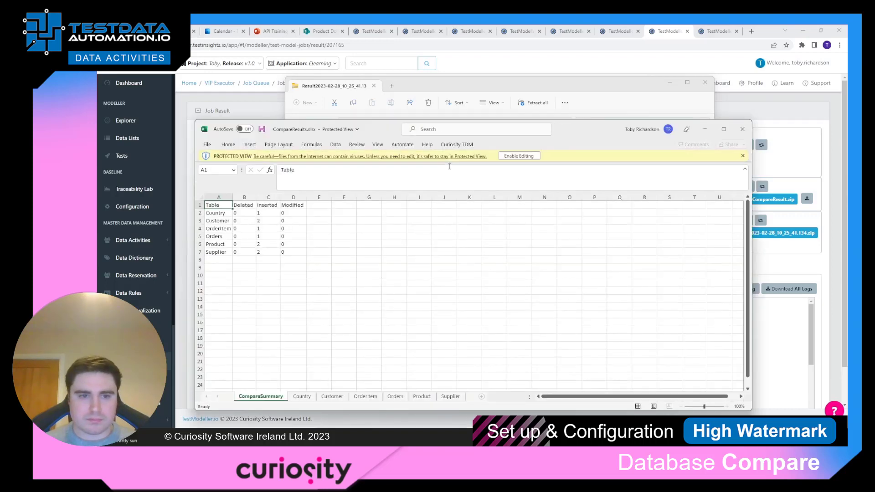
# Examine the inserted row counts for each table on the CompareSummary sheet, from Country through Supplier.
pyautogui.click(226, 213)
pyautogui.click(268, 214)
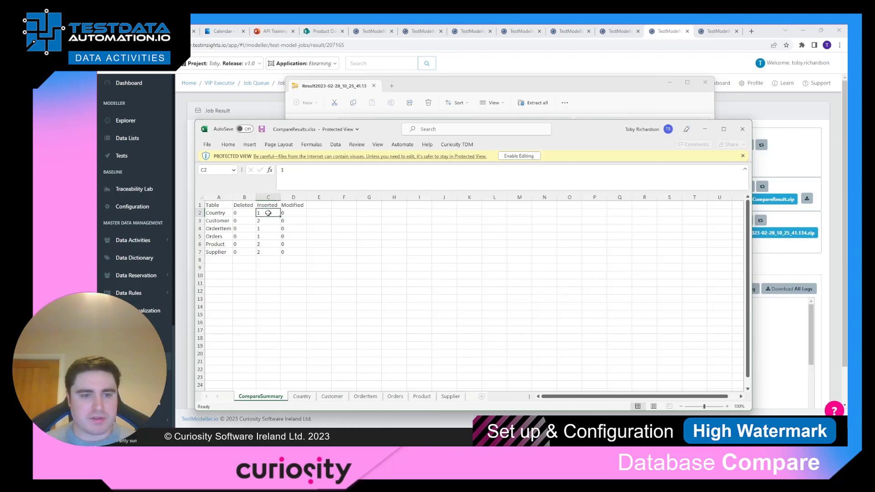
pyautogui.click(226, 221)
pyautogui.click(264, 221)
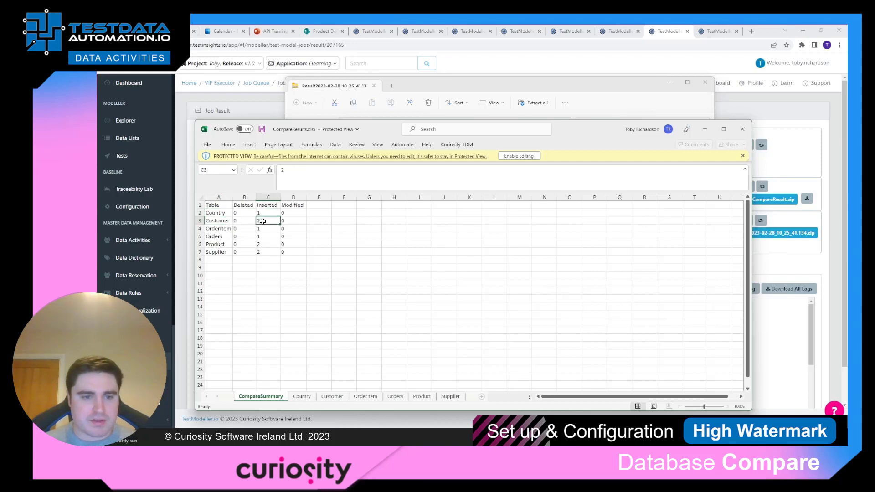
pyautogui.click(223, 236)
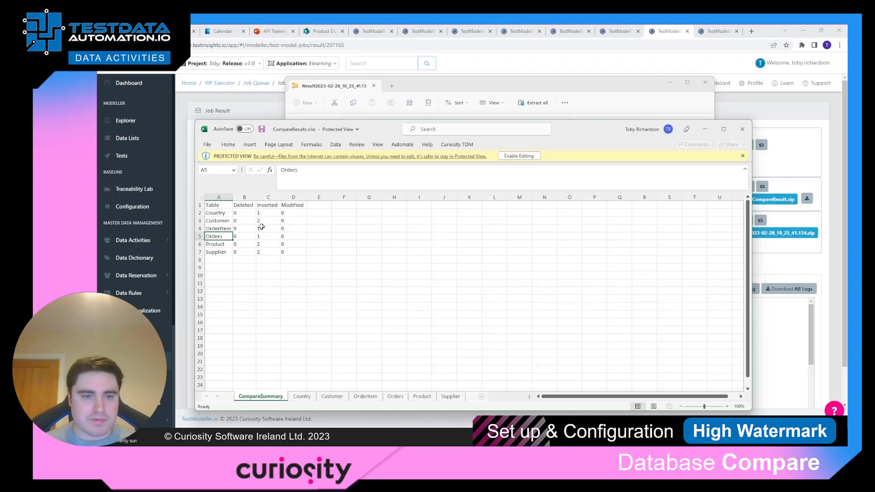
pyautogui.moveTo(261, 227); pyautogui.dragTo(262, 236)
pyautogui.click(215, 243)
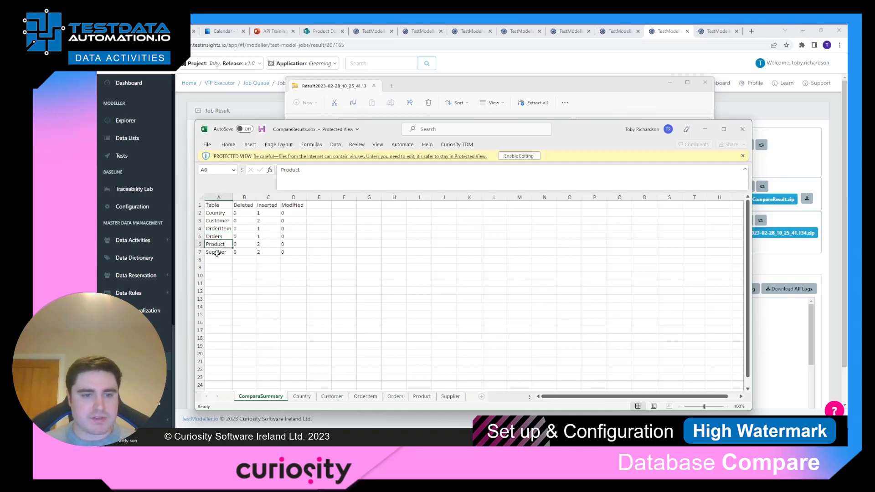
pyautogui.click(218, 254)
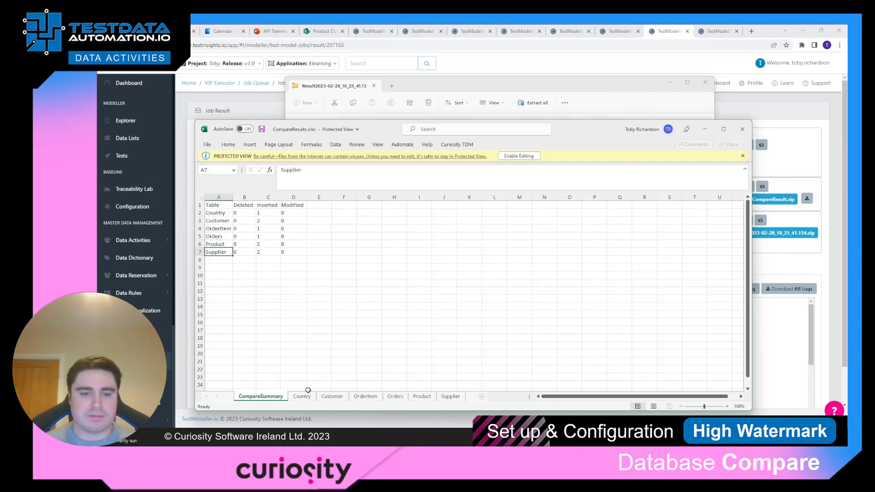
# Enable editing in the maximized results workbook and fit the Country sheet's column widths to their contents.
pyautogui.click(518, 157)
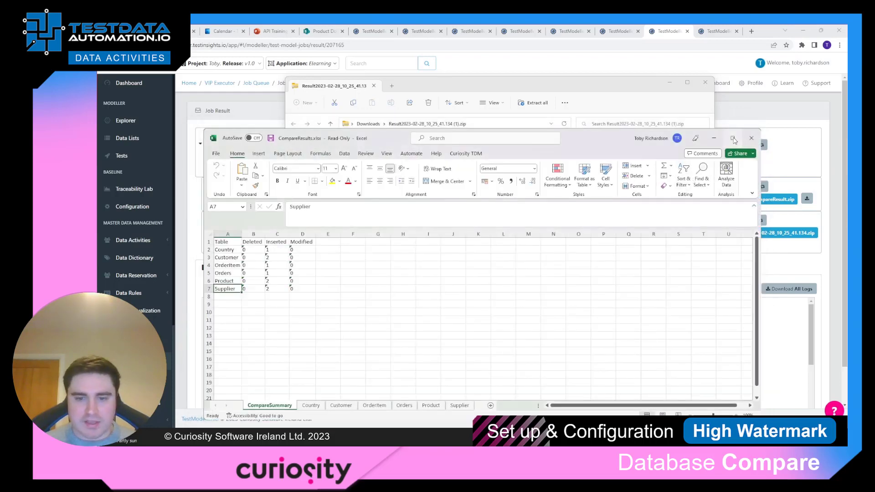
pyautogui.click(732, 138)
pyautogui.click(204, 415)
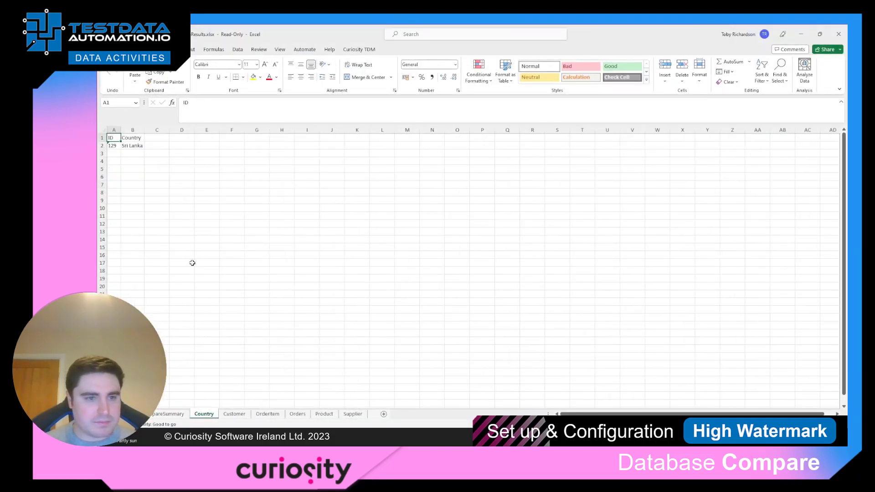
pyautogui.click(103, 129)
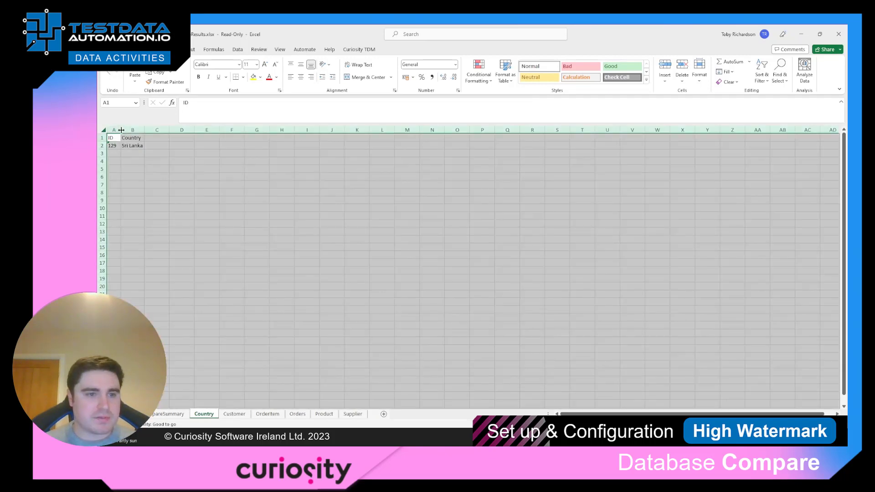
pyautogui.doubleClick(121, 129)
pyautogui.click(136, 161)
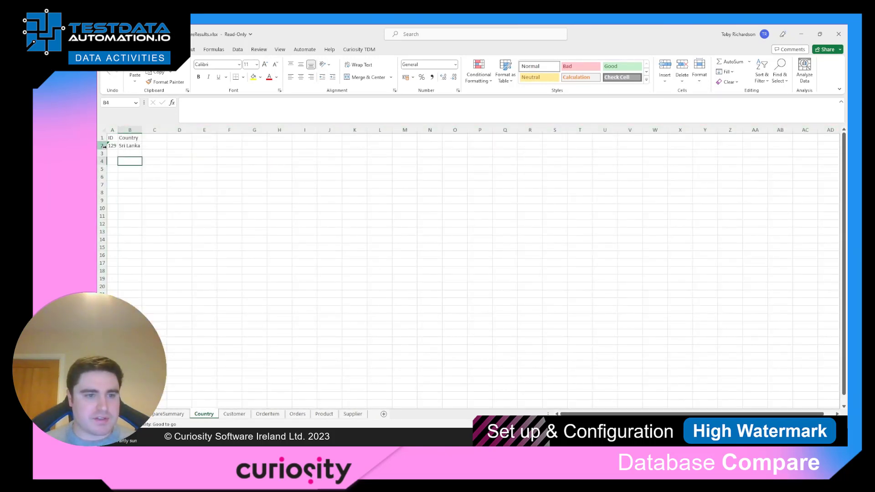
# Review the new rows on the Customer, OrderItem, Orders, Product and Supplier sheets.
pyautogui.click(239, 414)
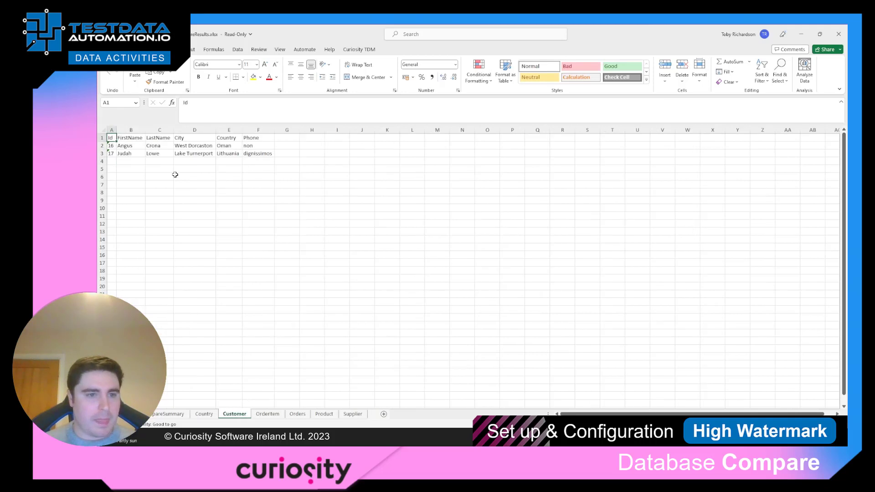
pyautogui.moveTo(135, 149); pyautogui.dragTo(272, 154)
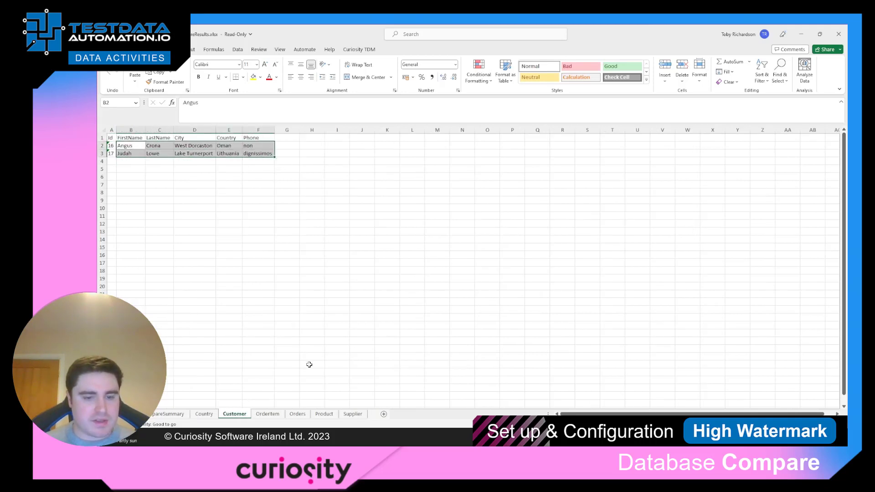
pyautogui.click(269, 414)
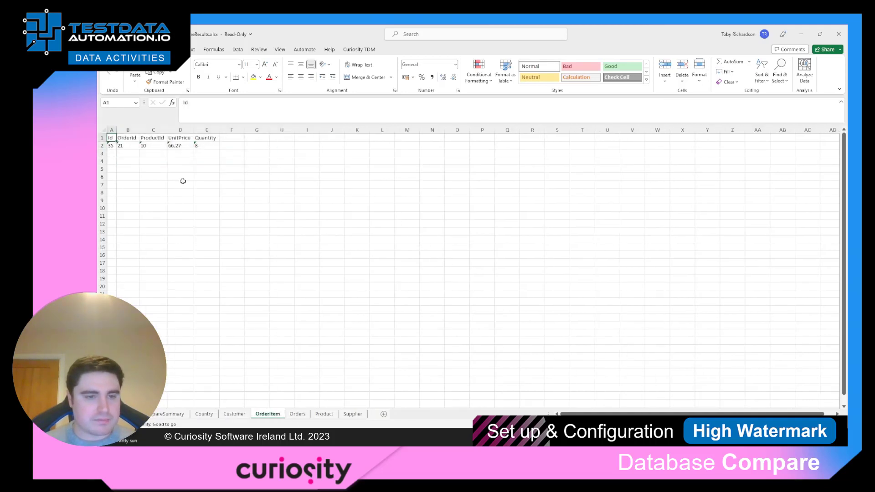
pyautogui.click(298, 414)
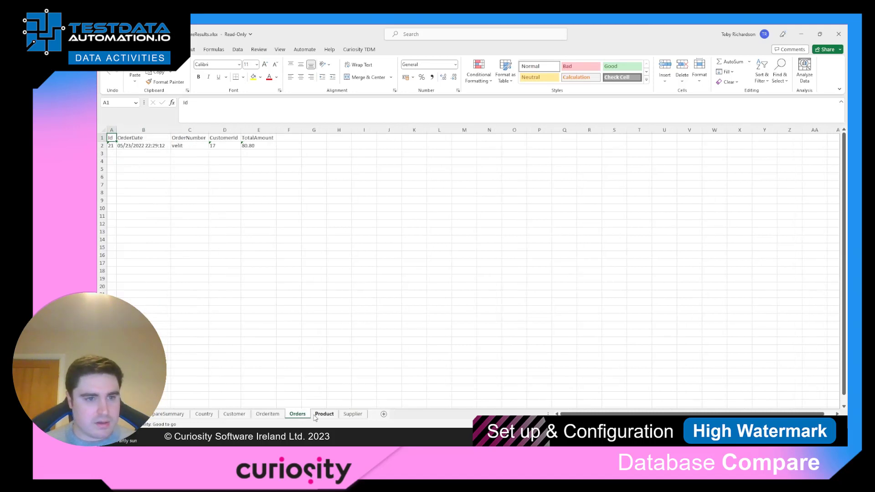
pyautogui.click(322, 415)
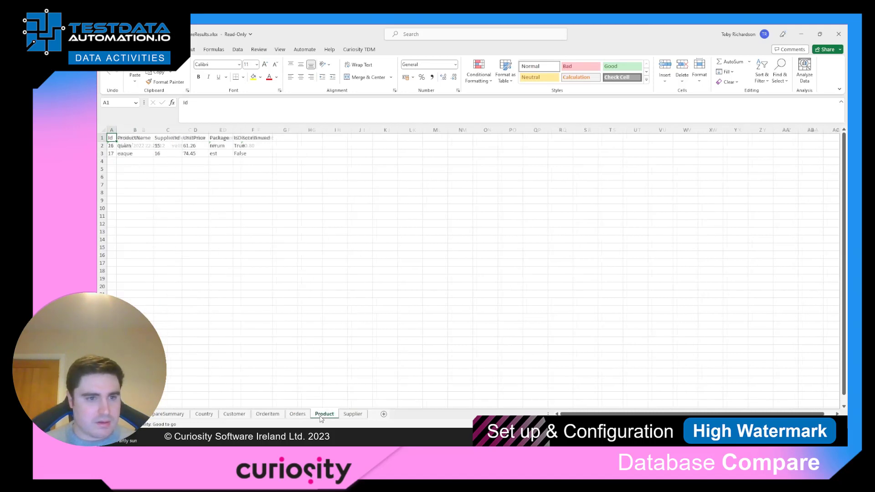
pyautogui.click(353, 415)
pyautogui.click(309, 264)
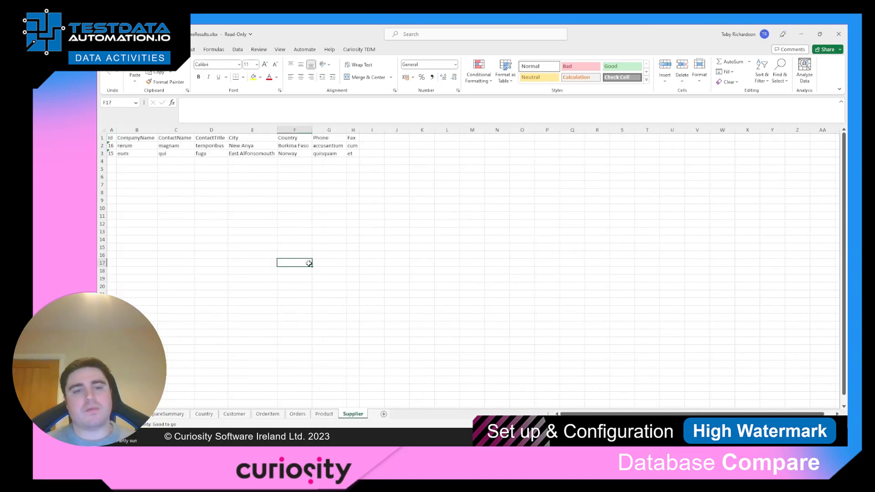